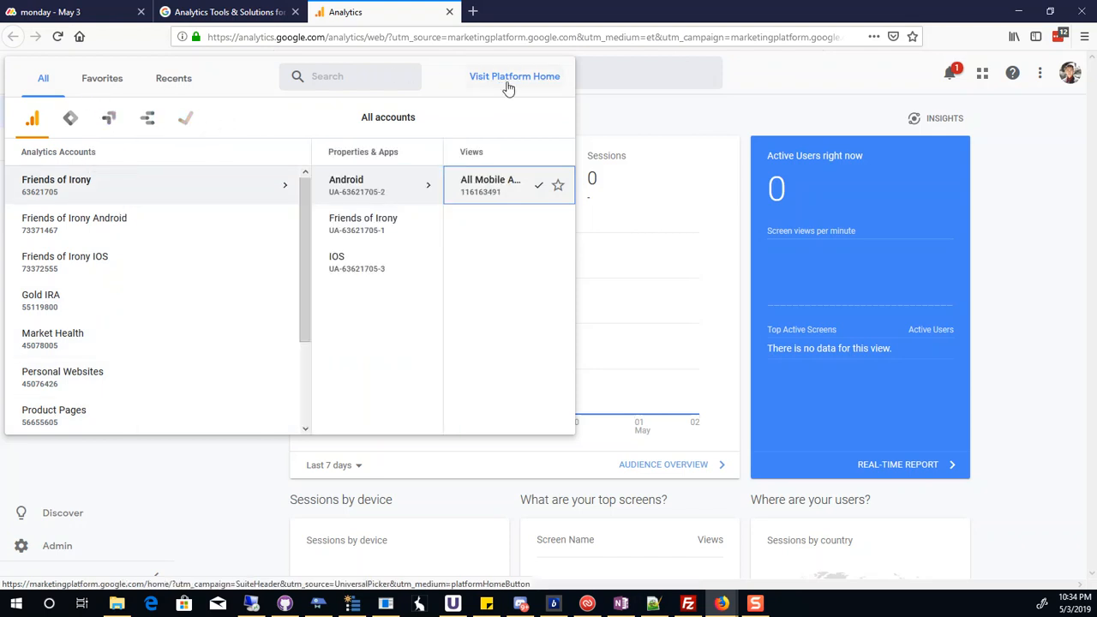
click(677, 103)
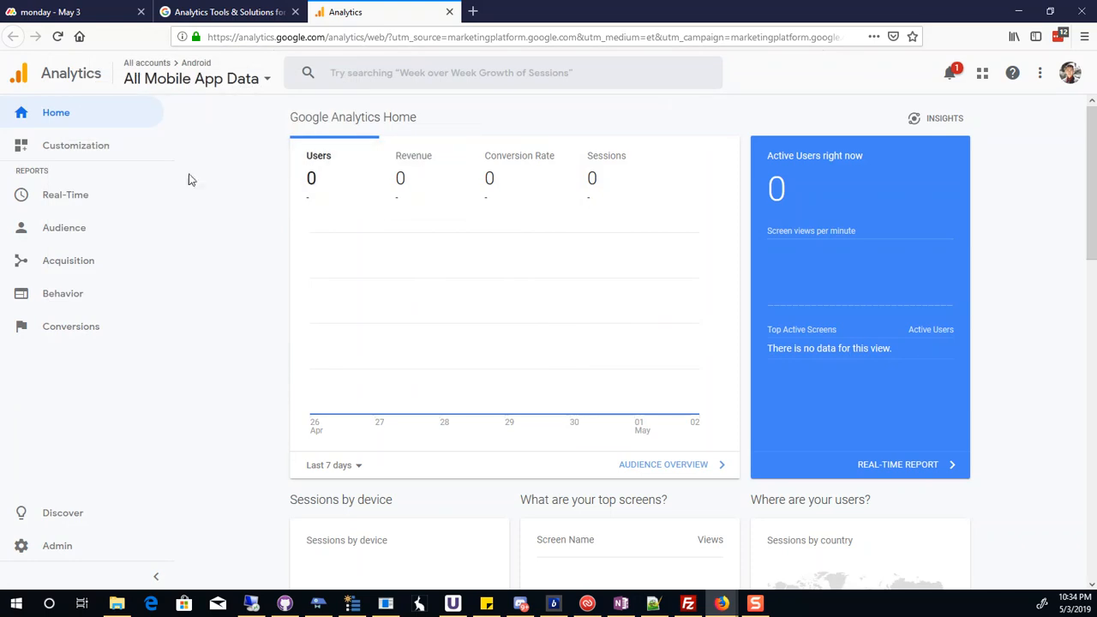
click(60, 549)
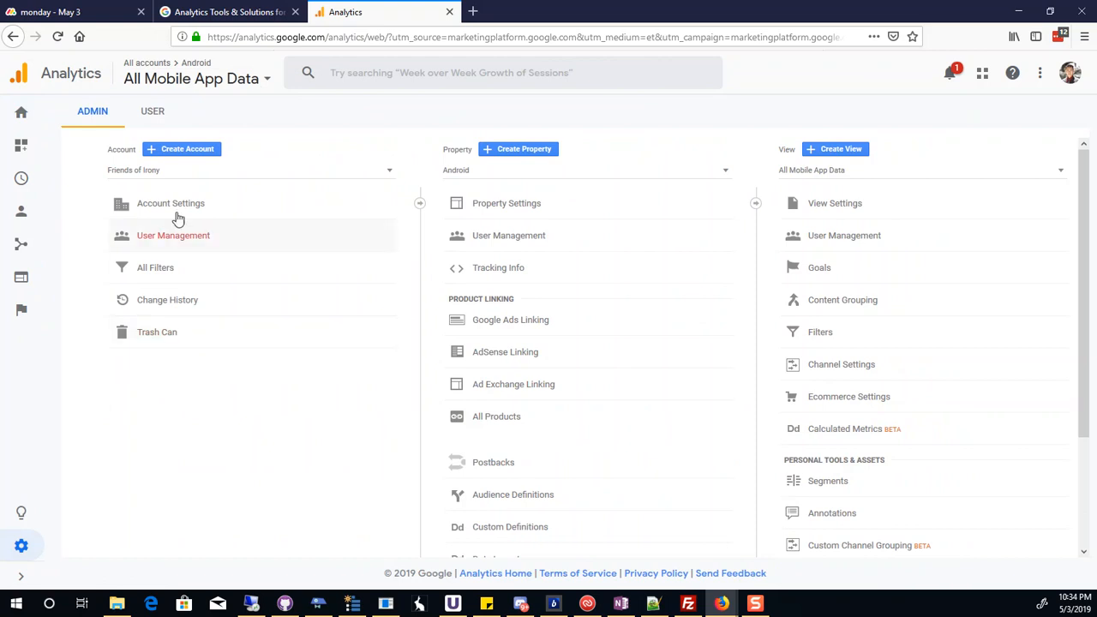
click(172, 151)
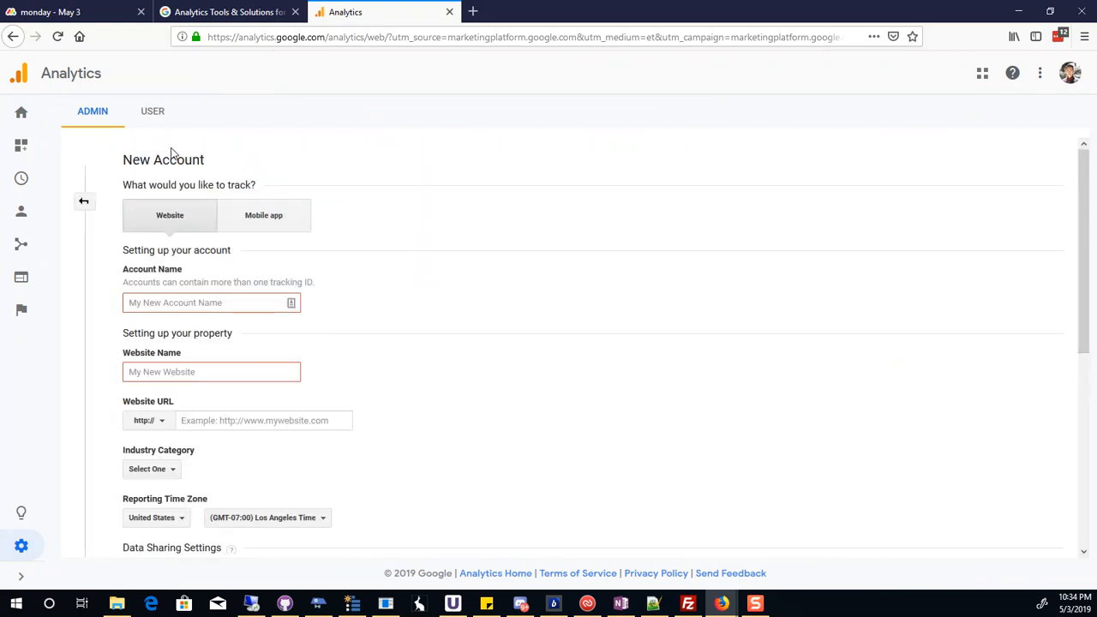
click(195, 305)
text(Autotuner.)
Switch to the Friends of Irony admin login, open its administration settings and check its list of Analytics accounts.
click(1070, 79)
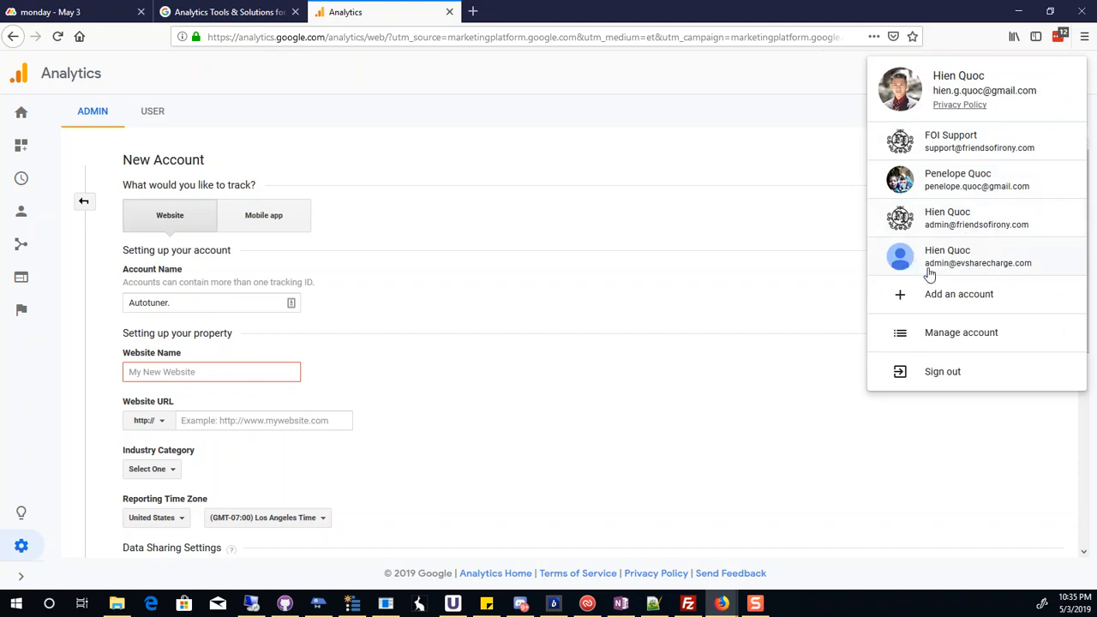
click(954, 217)
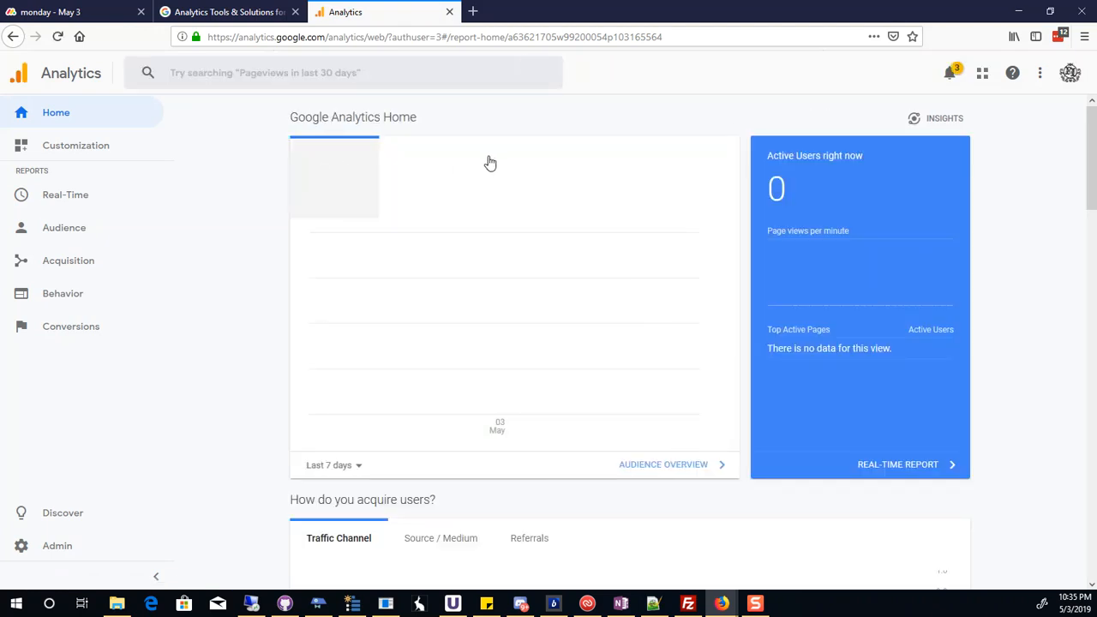
click(108, 544)
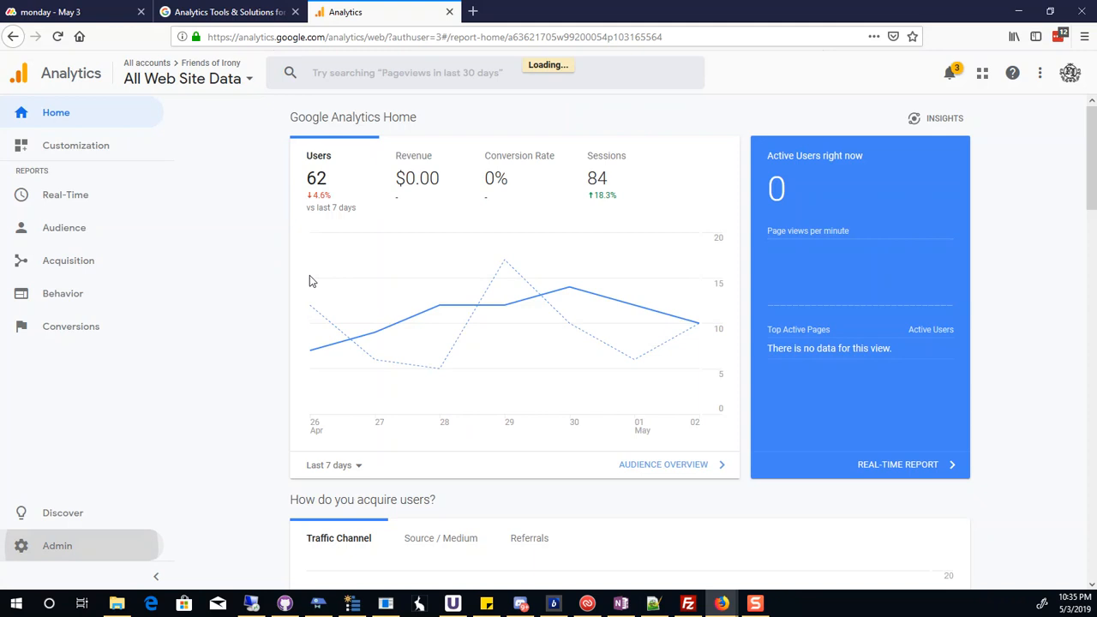
click(238, 94)
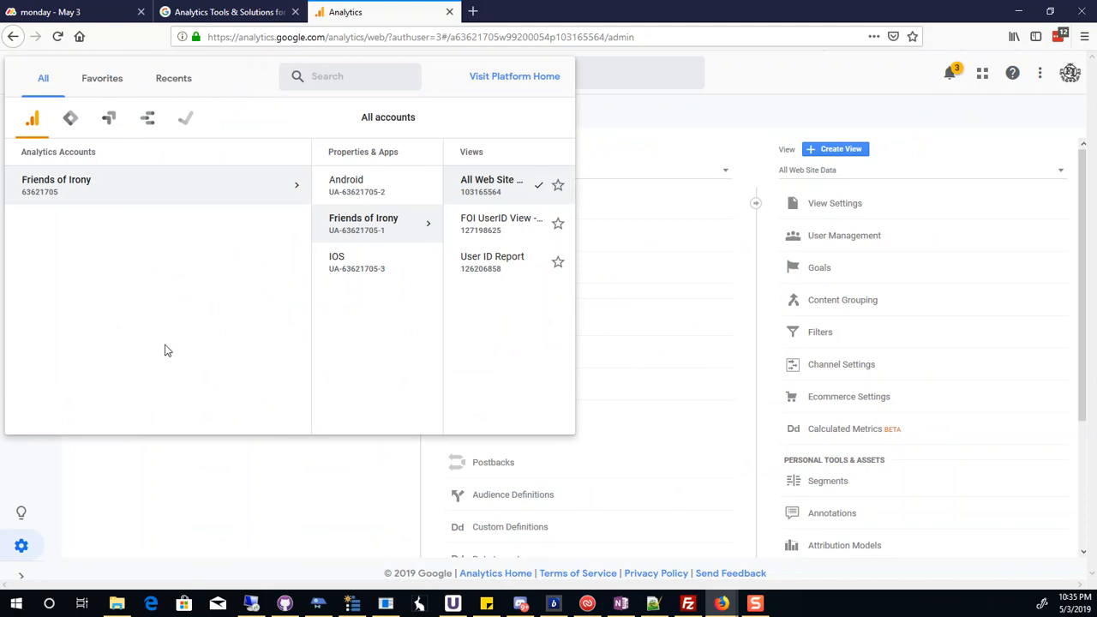
click(686, 101)
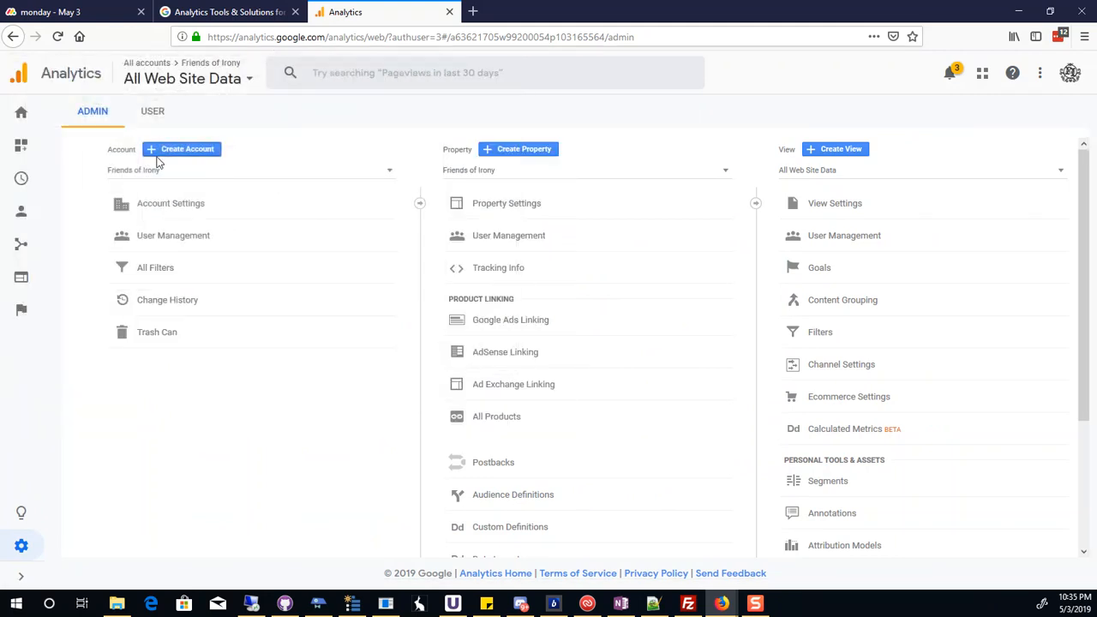
Start a new website tracking account with account name Autotuner, website name Autotuner and website URL autotuner.io.
click(169, 154)
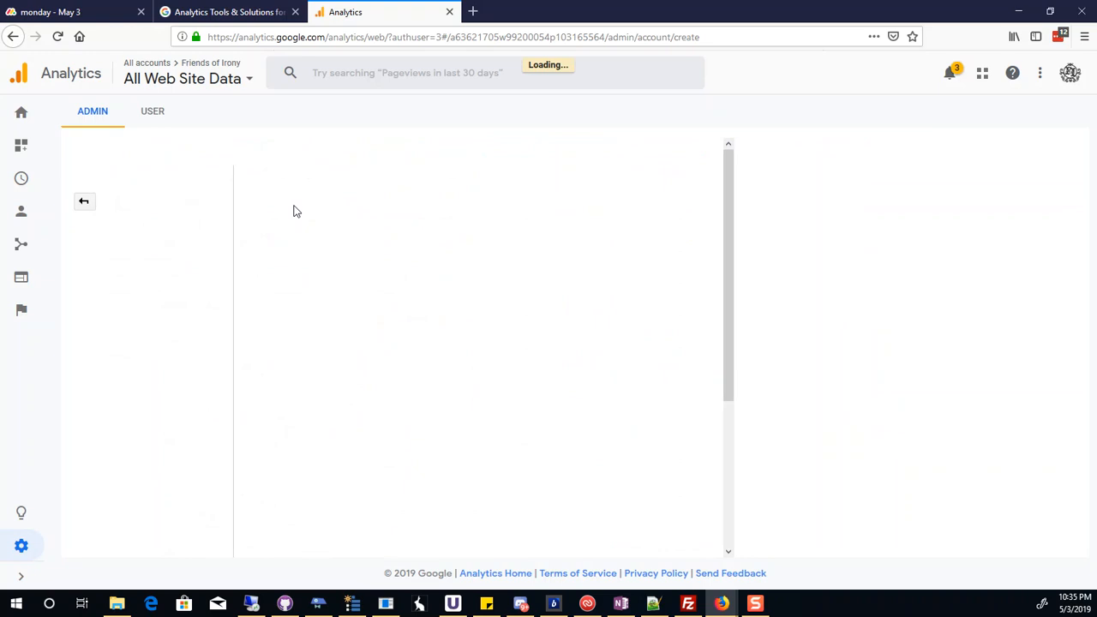
click(194, 302)
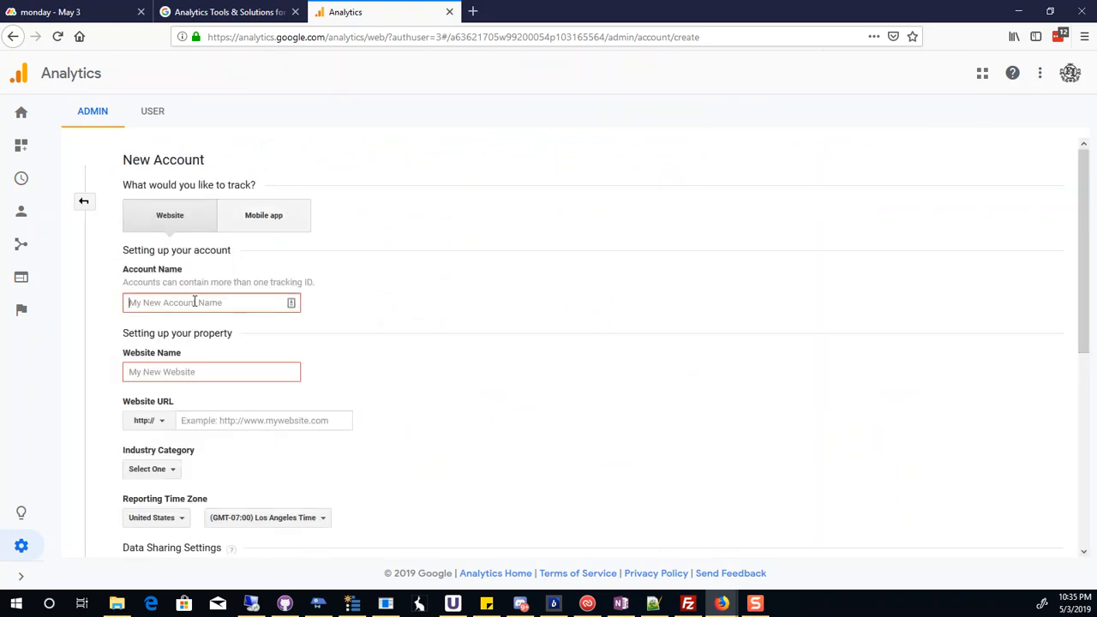
text(Autotuner)
click(194, 371)
text(Au)
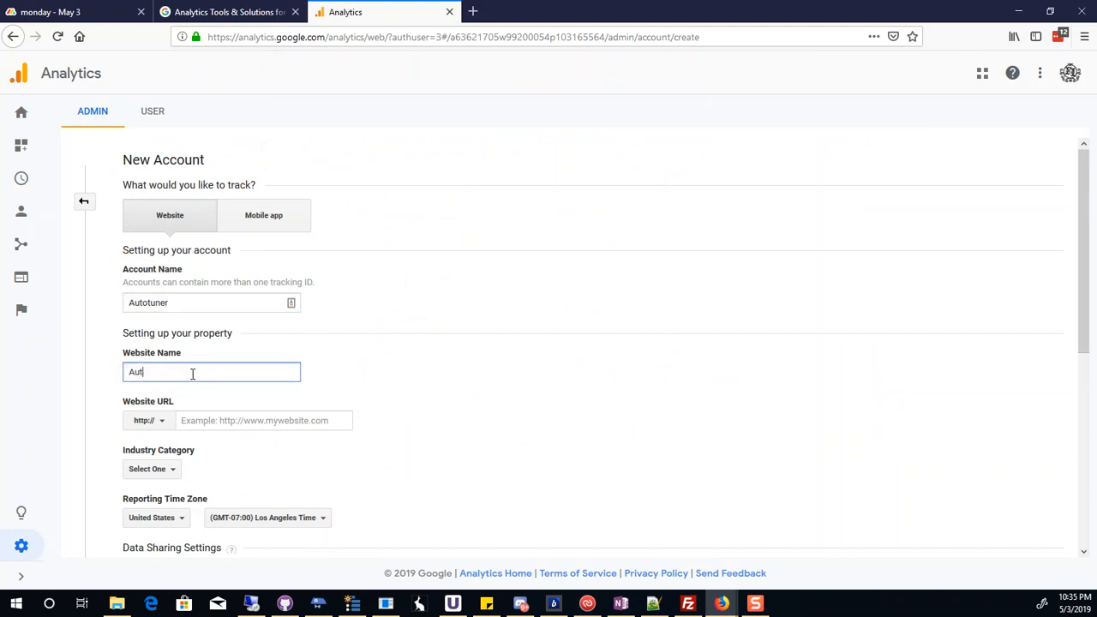
click(228, 415)
drag(156, 372, 485, 378)
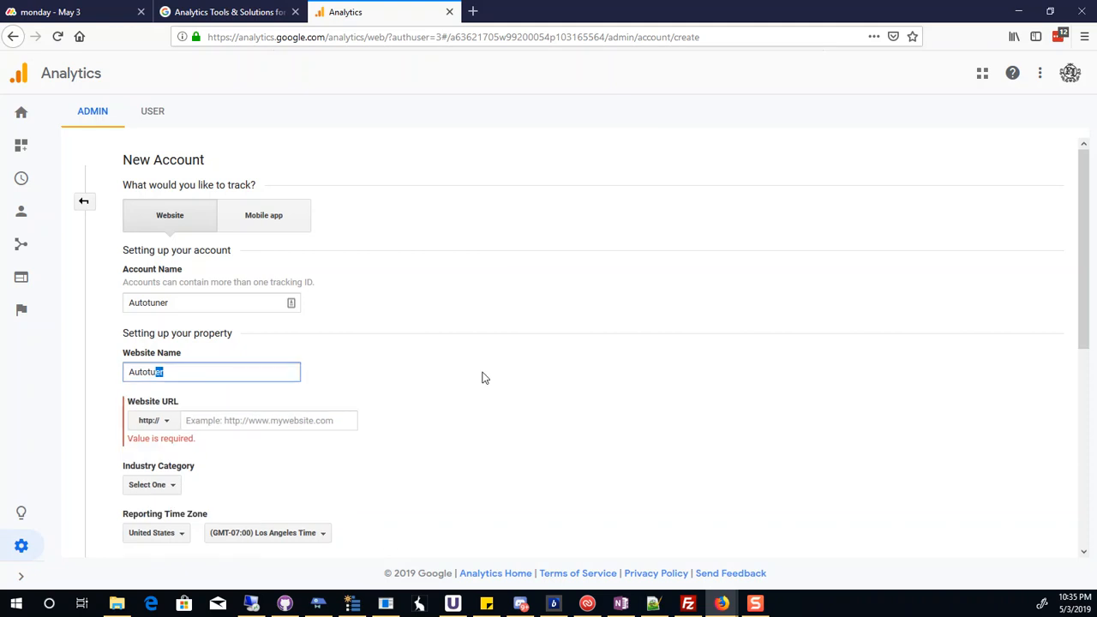
key(Tab)
key(Tab)
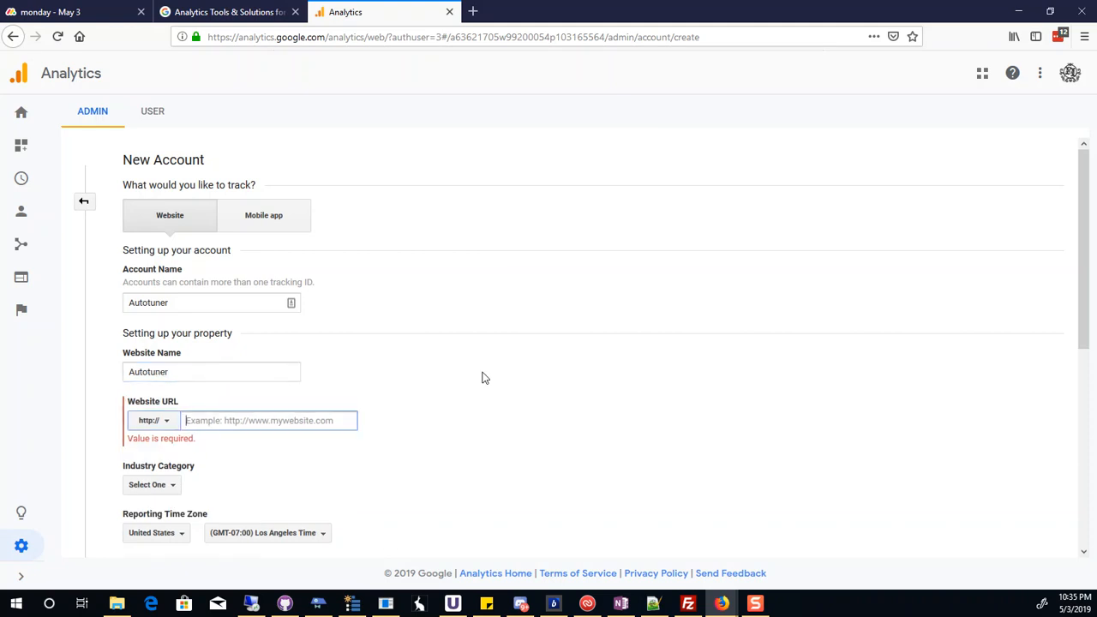
text(autotuner.io)
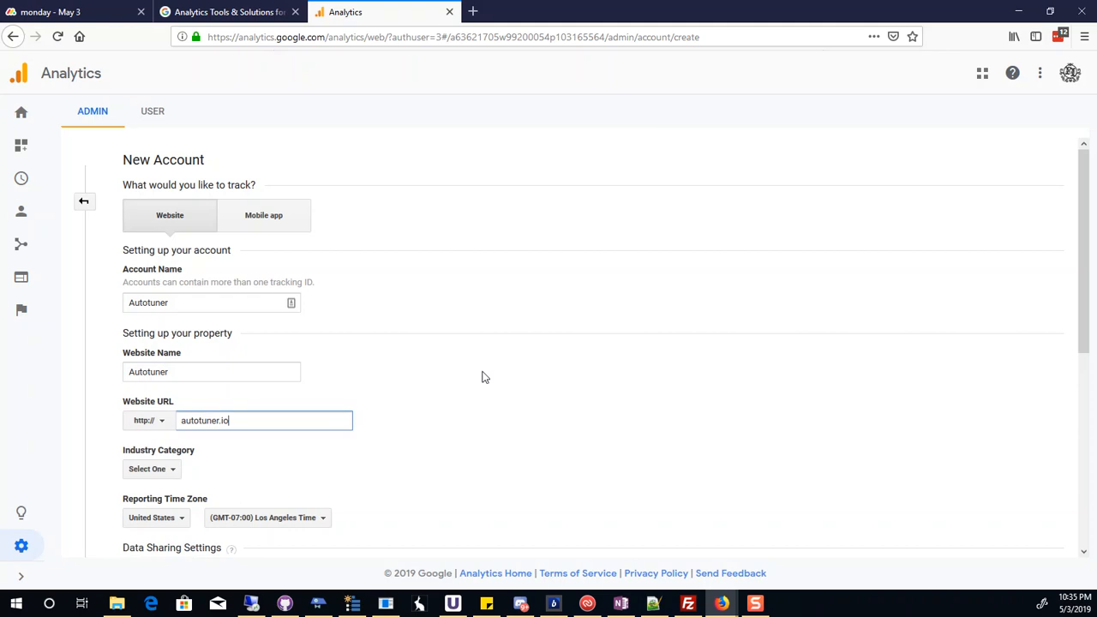
Set the new property's industry category to Shopping.
scroll(482, 377, down, 1)
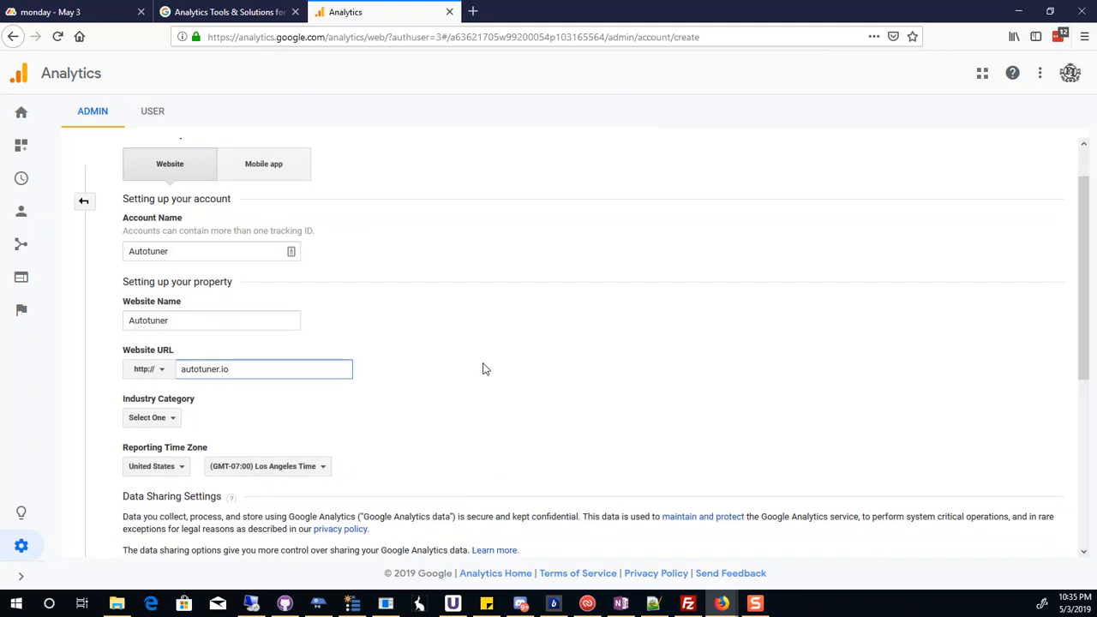
click(163, 419)
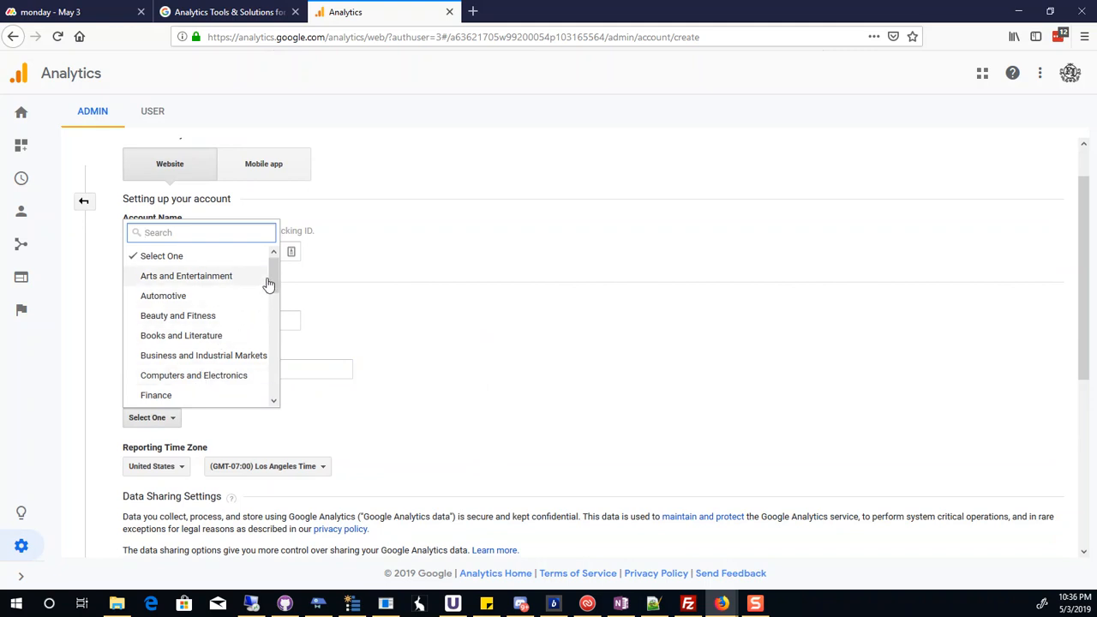
mouse_move(274, 273)
mouse_down()
mouse_move(271, 305)
mouse_move(276, 262)
mouse_up()
scroll(276, 264, down, 2)
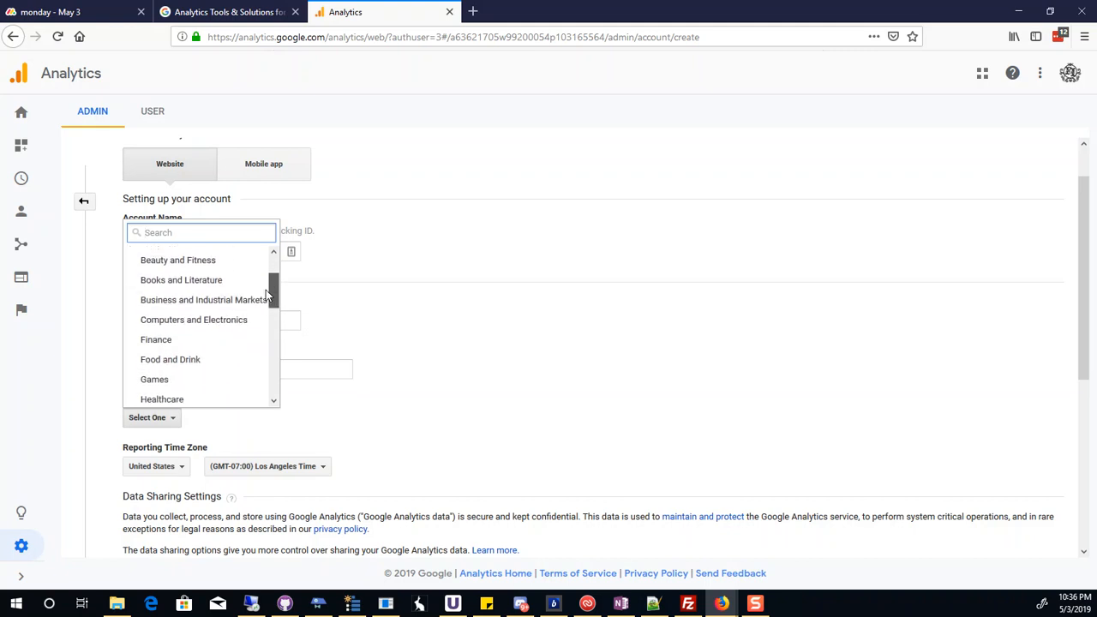
drag(274, 289, 252, 380)
click(209, 342)
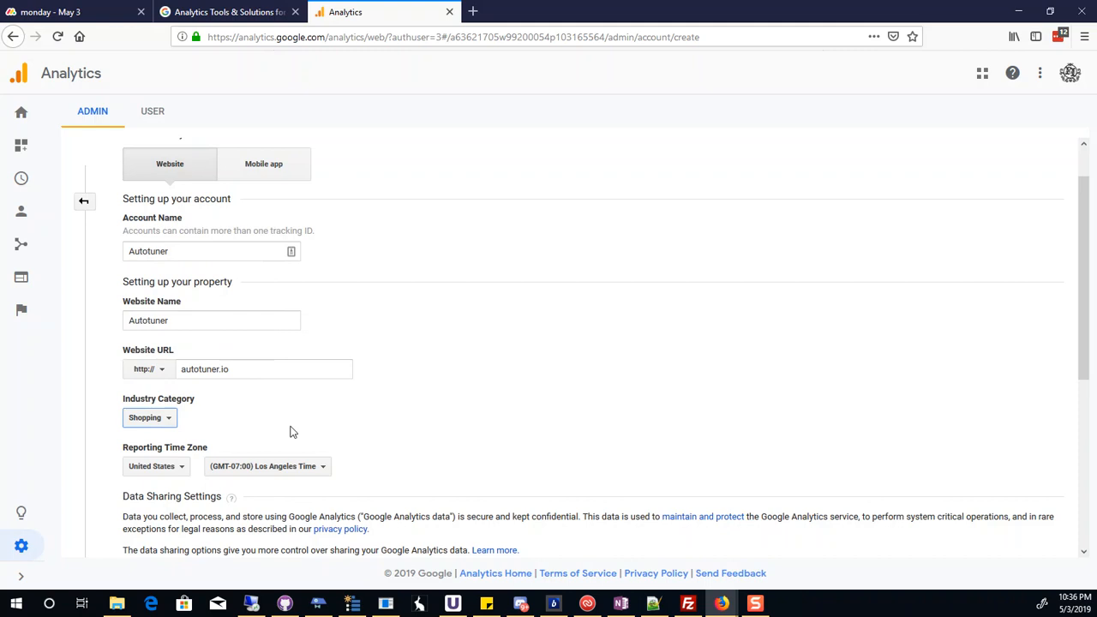
Request the tracking ID, accepting the terms of service, the GDPR Data Processing Terms and the Measurement Controller-Controller Data Protection Terms.
scroll(295, 434, down, 1)
scroll(360, 420, down, 5)
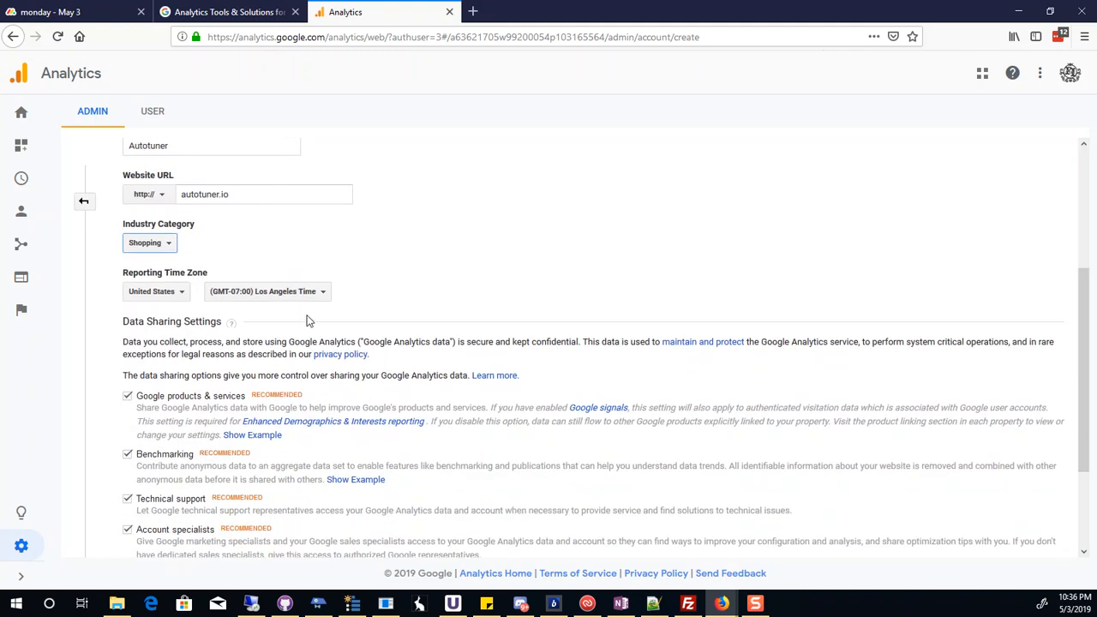
scroll(257, 404, down, 1)
click(157, 531)
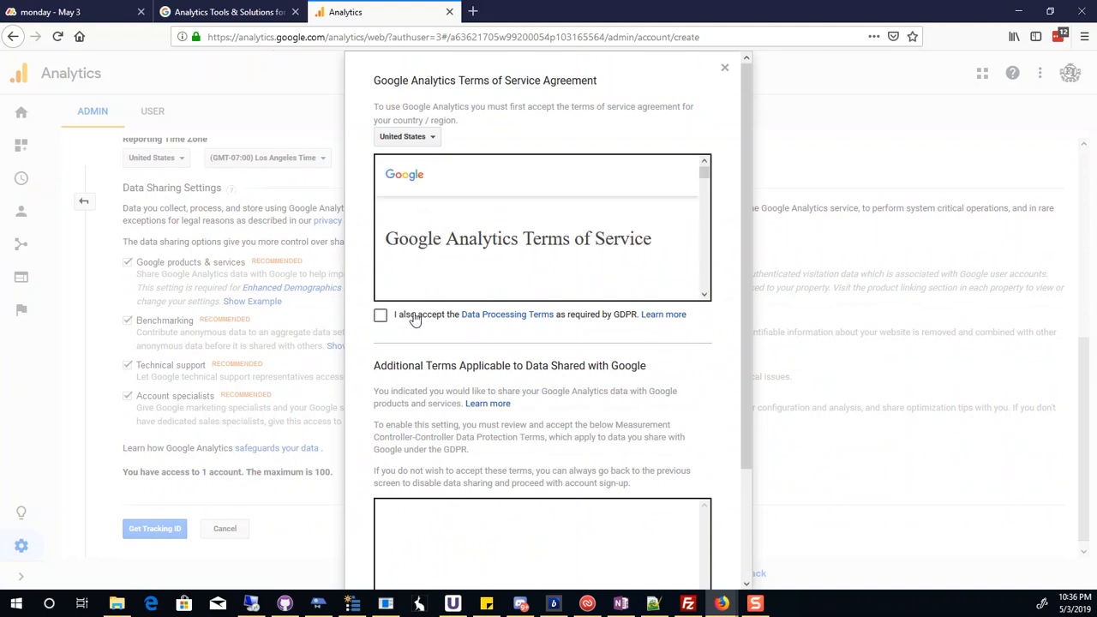
click(381, 317)
scroll(394, 343, down, 5)
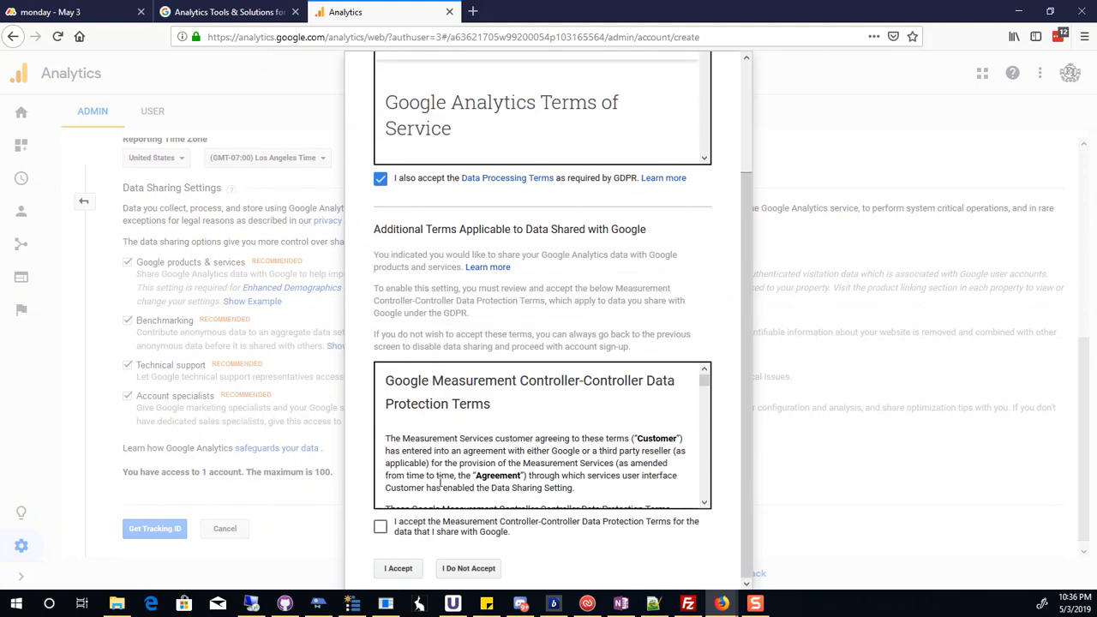
click(381, 526)
click(398, 568)
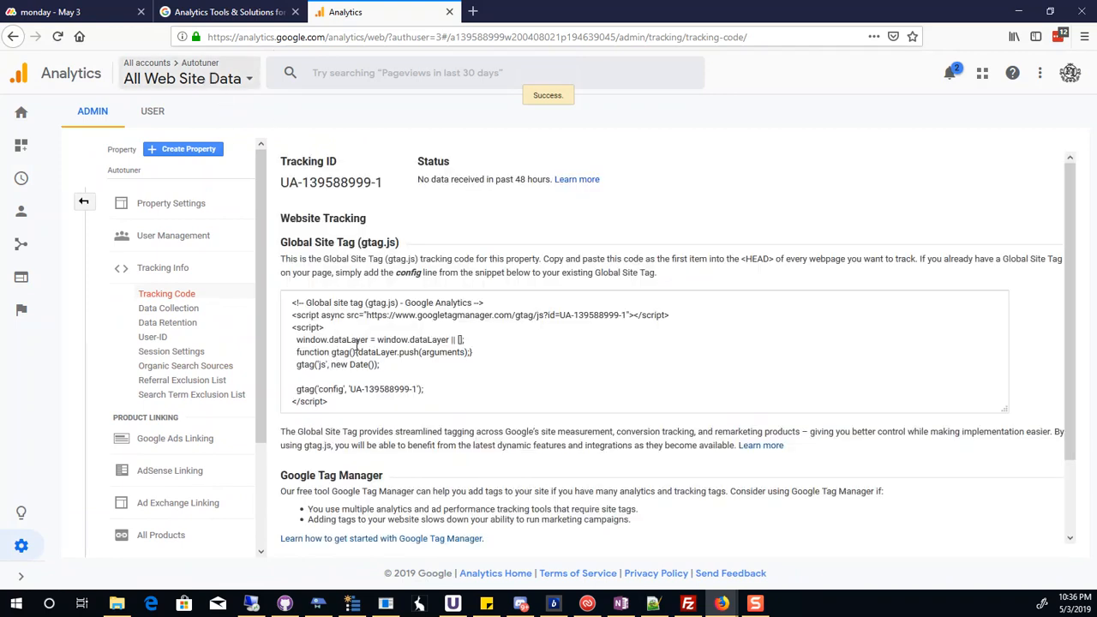
Examine the Global Site Tag tracking code and its installation instructions for the Autotuner property.
click(502, 370)
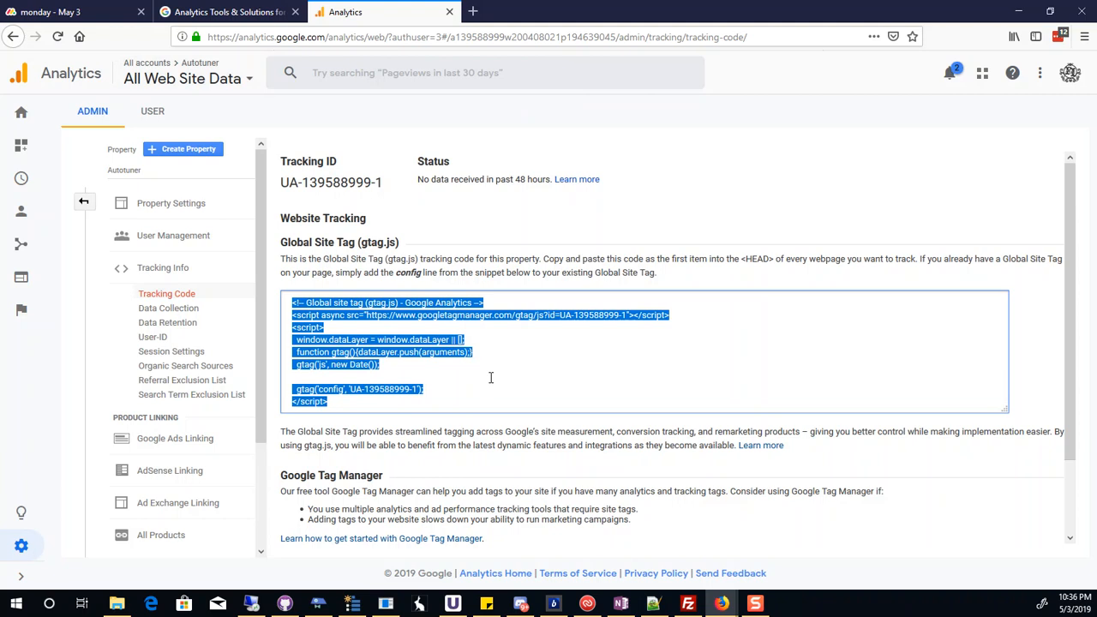
click(758, 263)
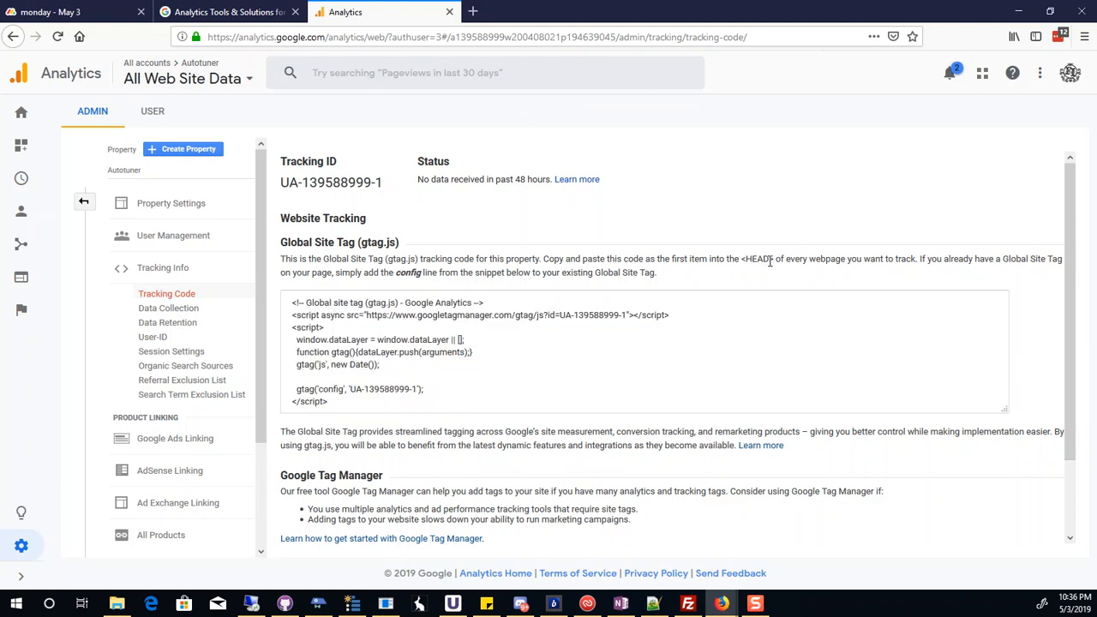
scroll(711, 342, down, 2)
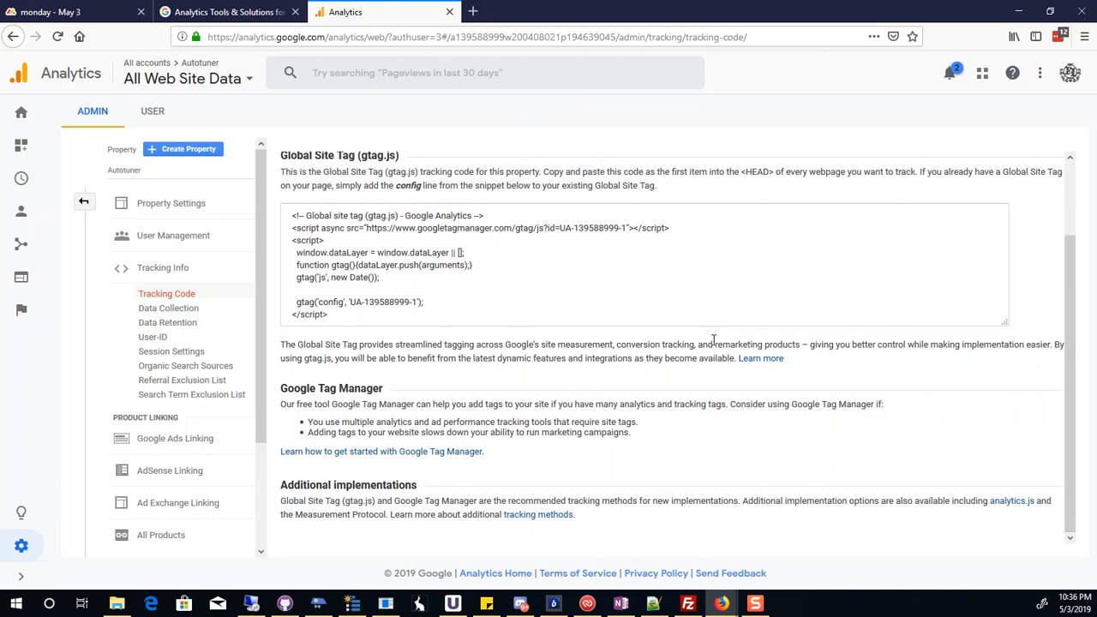
click(83, 202)
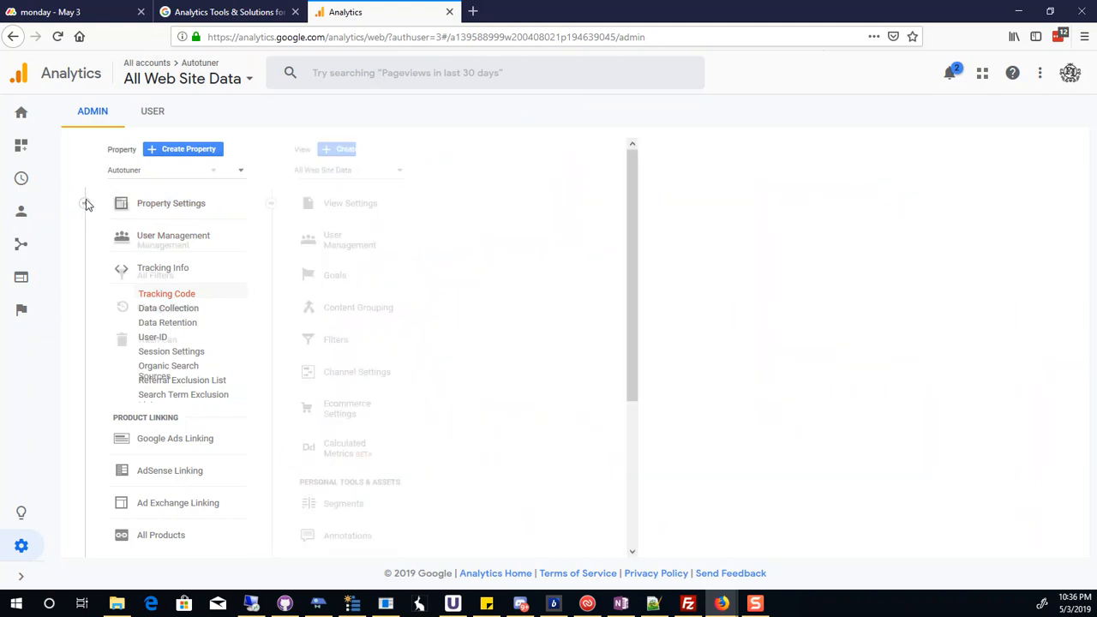
click(192, 150)
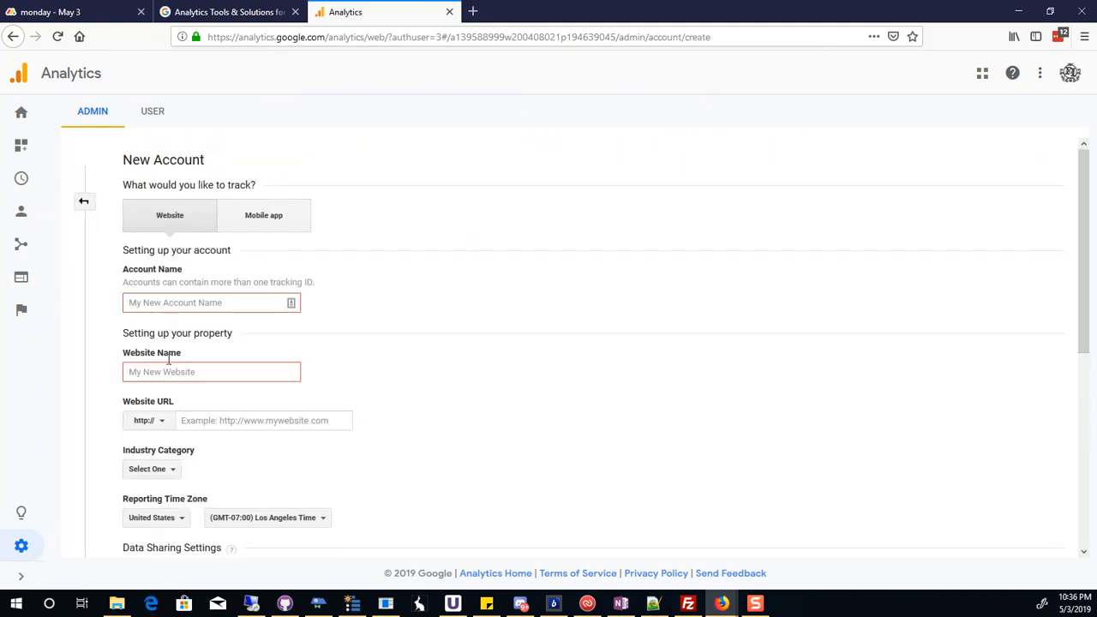
click(179, 300)
text(Haas Online Autotuner)
drag(219, 310, 93, 295)
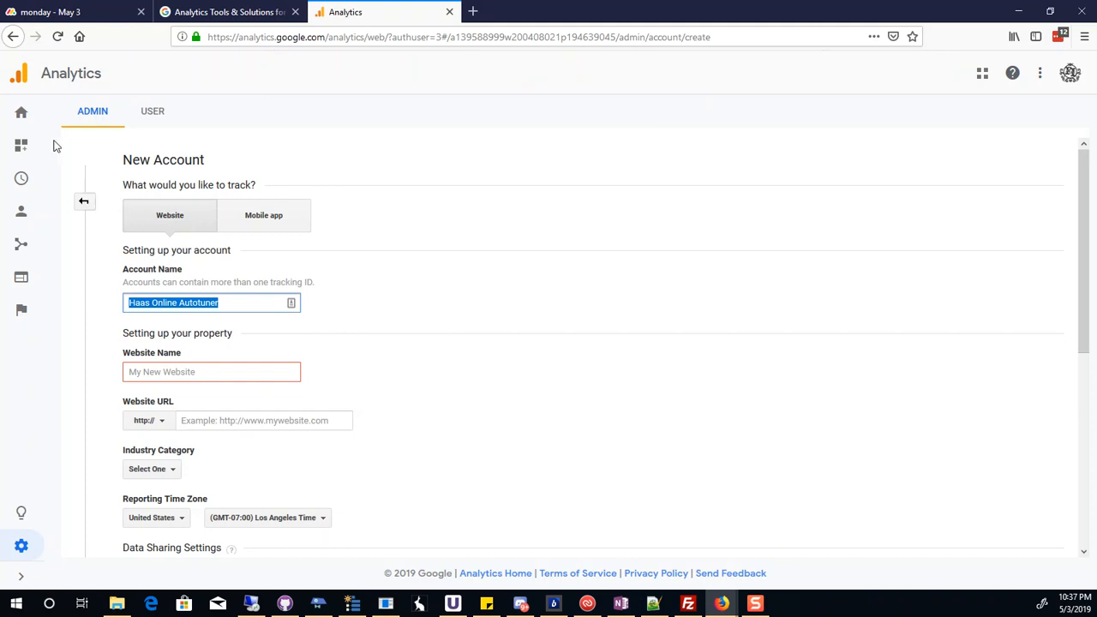
click(23, 116)
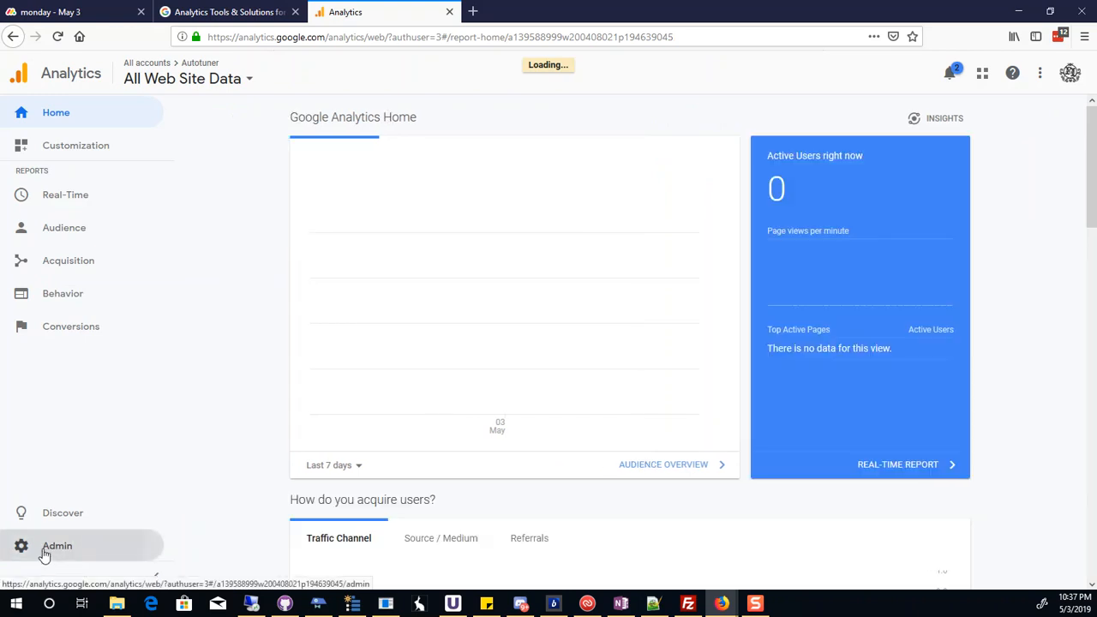
Open the administration settings and check the properties and views listed under the Autotuner account.
click(62, 551)
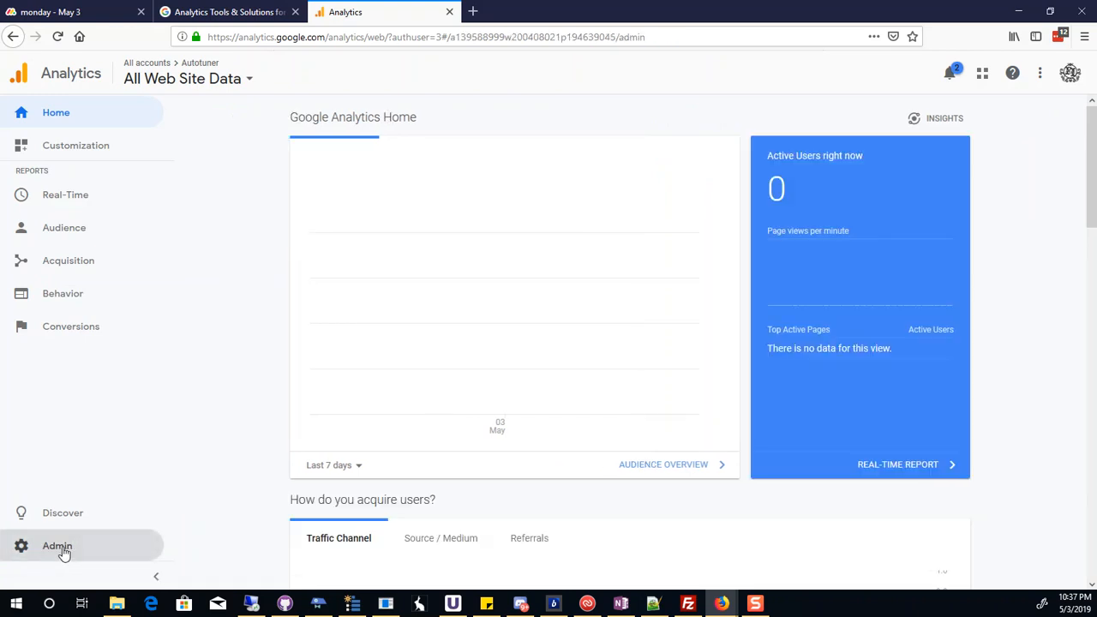
click(245, 80)
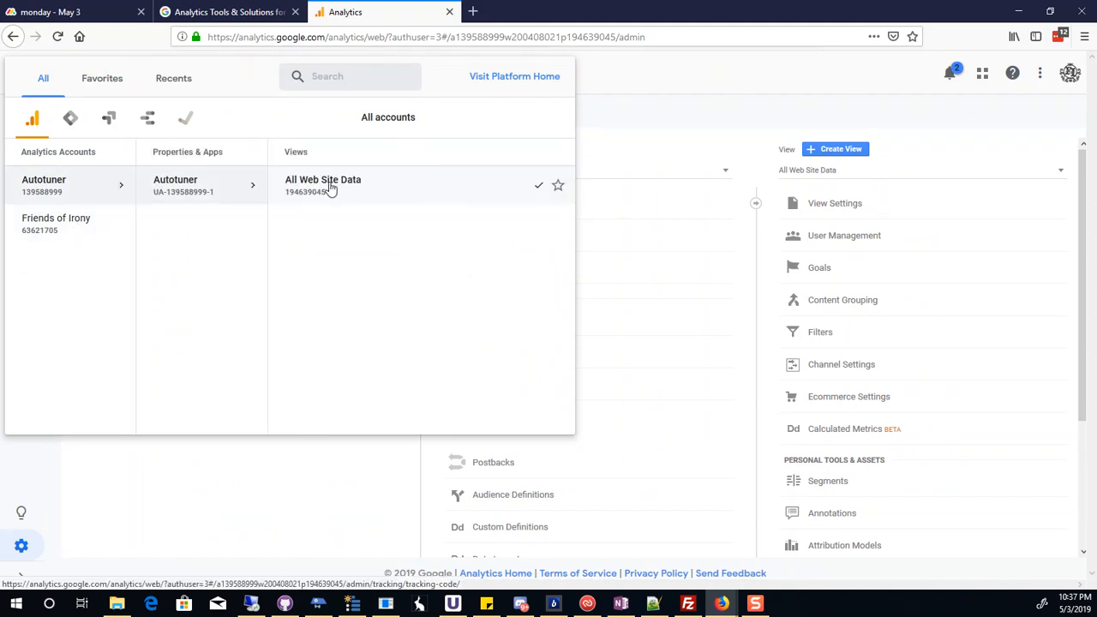
click(669, 130)
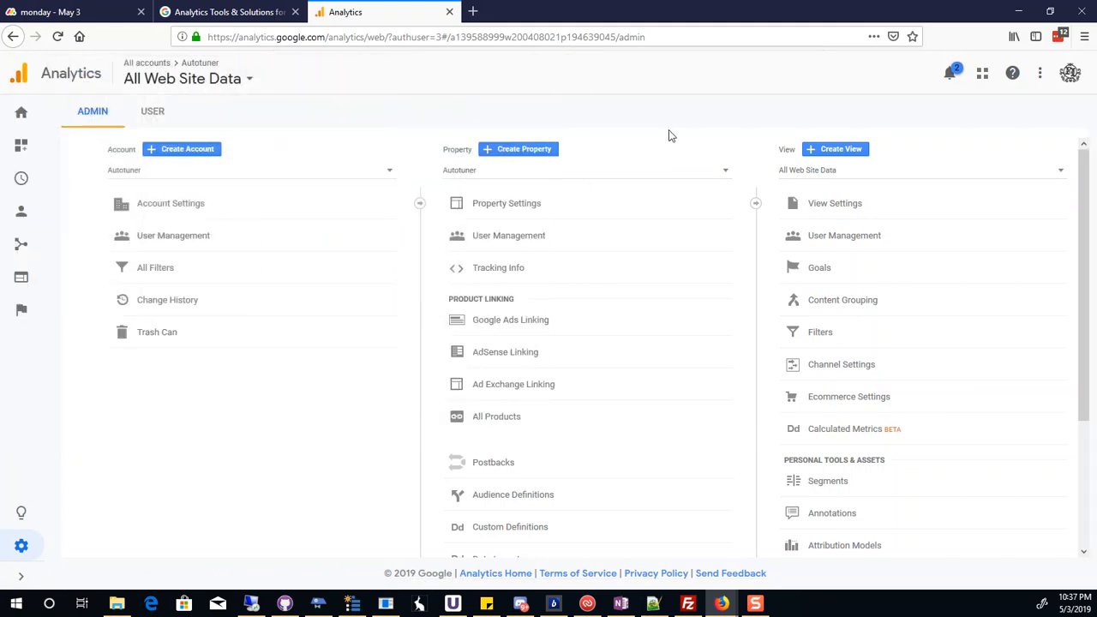
Look through the Autotuner property's data collection, tracking code and property settings, and return to the administration overview.
click(491, 273)
click(513, 308)
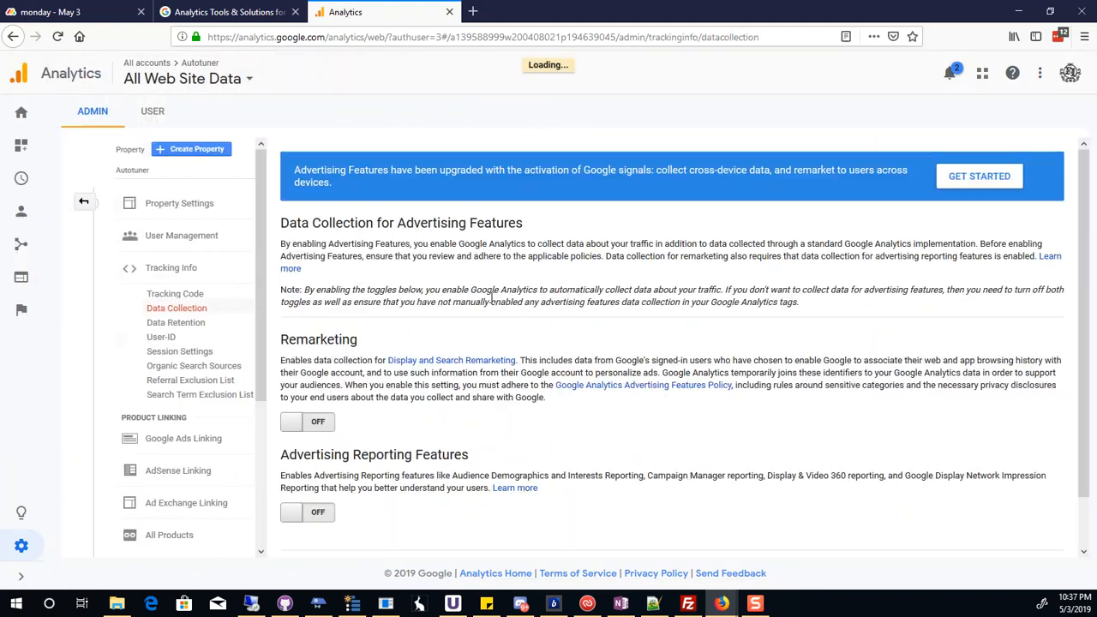
click(171, 270)
click(177, 295)
click(152, 206)
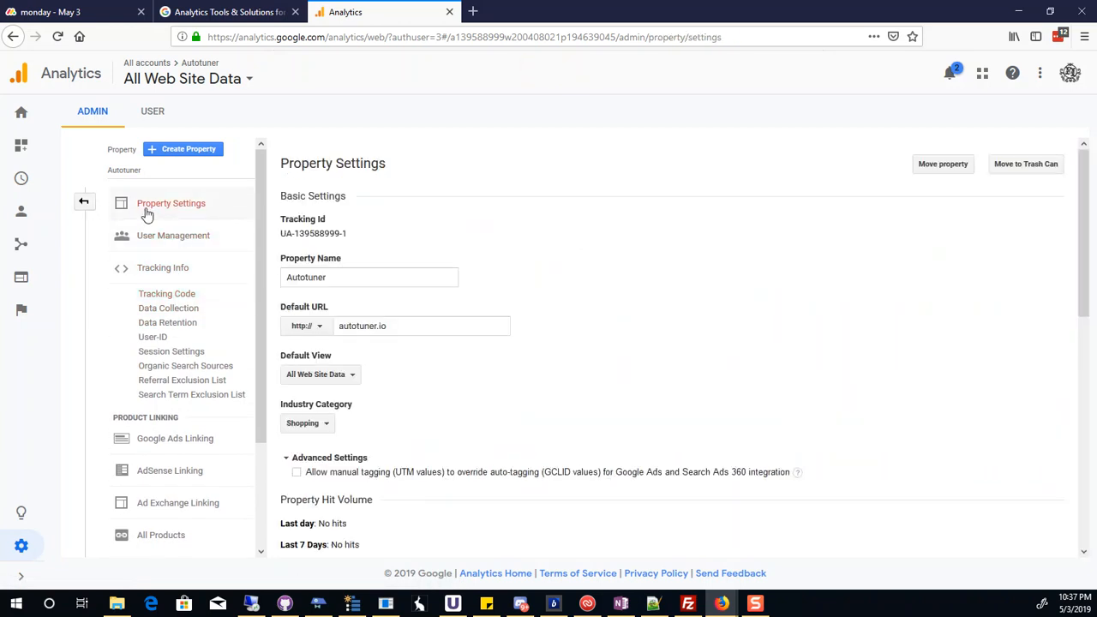
click(85, 203)
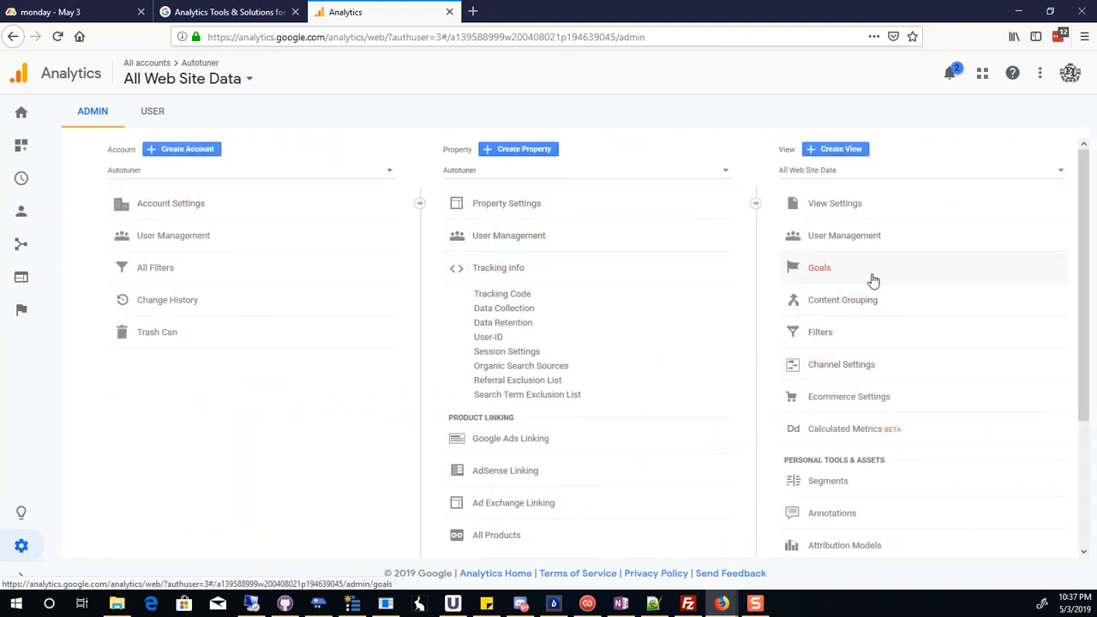
Enable Ecommerce and Enhanced Ecommerce Reporting for the All Web Site Data view, and enter a checkout funnel step labelled "Add to Cart".
click(882, 401)
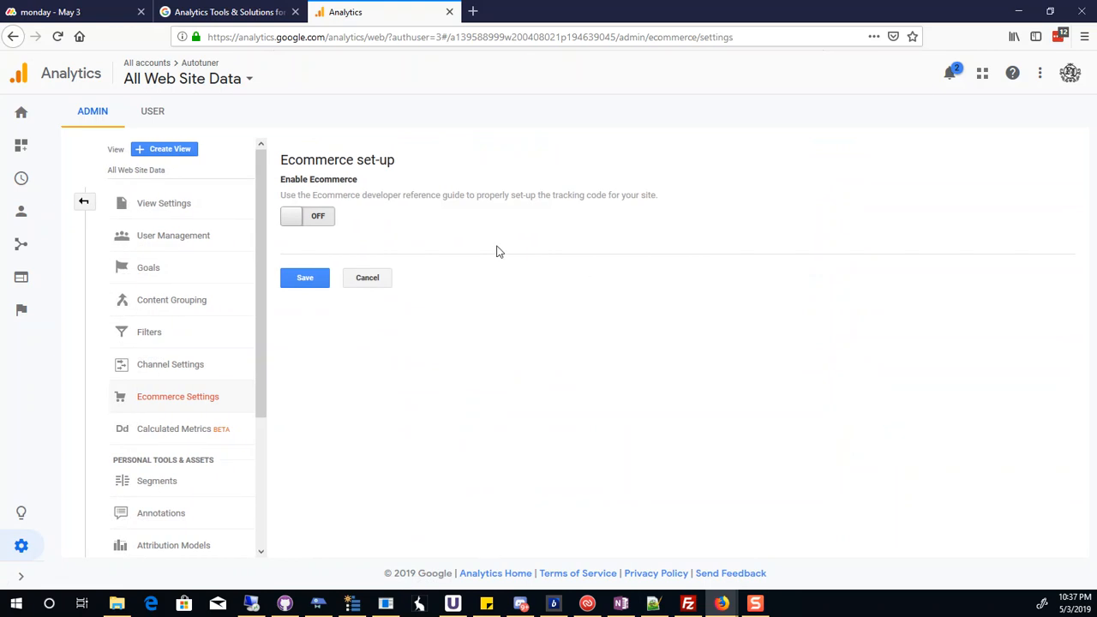
click(303, 219)
click(290, 267)
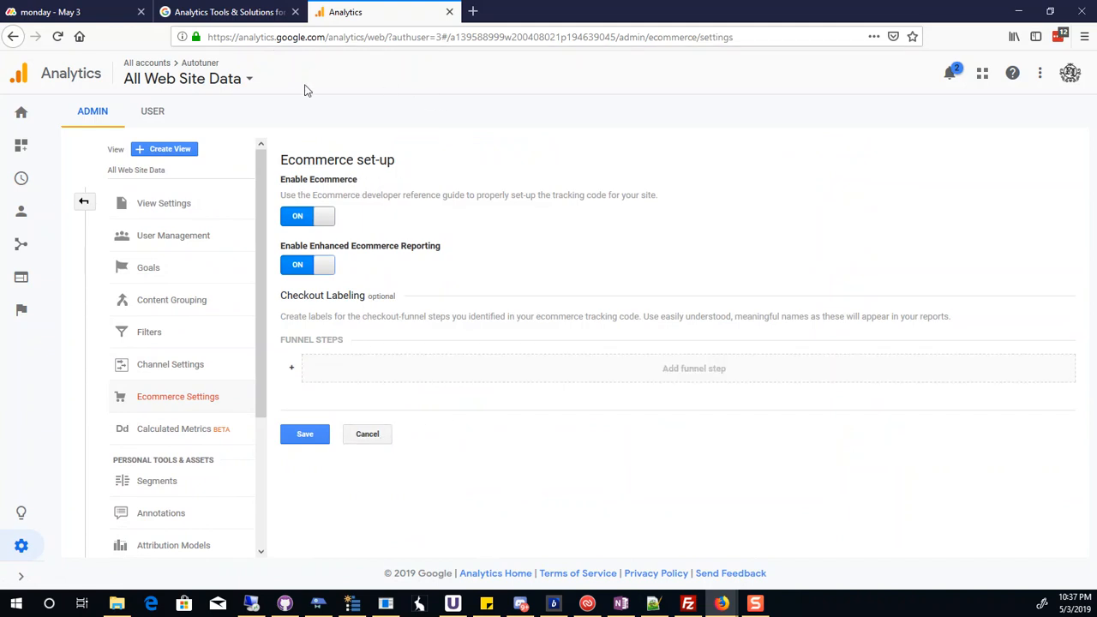
click(710, 367)
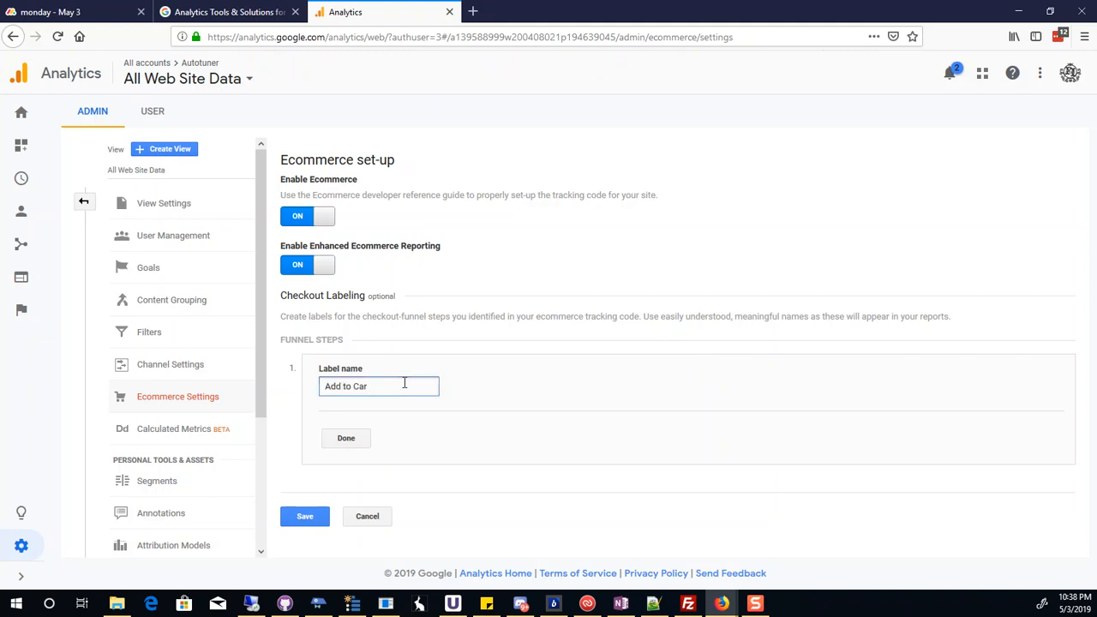
text(Add to Card)
key(BackSpace)
text(t)
Open the Kartra site in a new tab by searching the saved logins for "kartra".
click(473, 11)
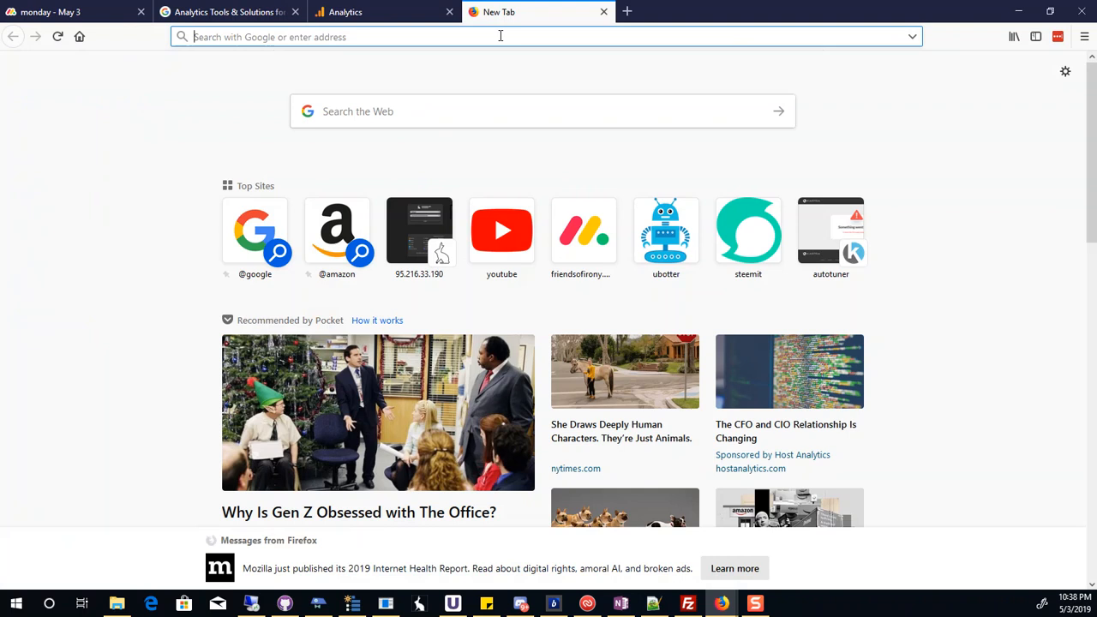
click(1057, 36)
text(kartra)
key(Return)
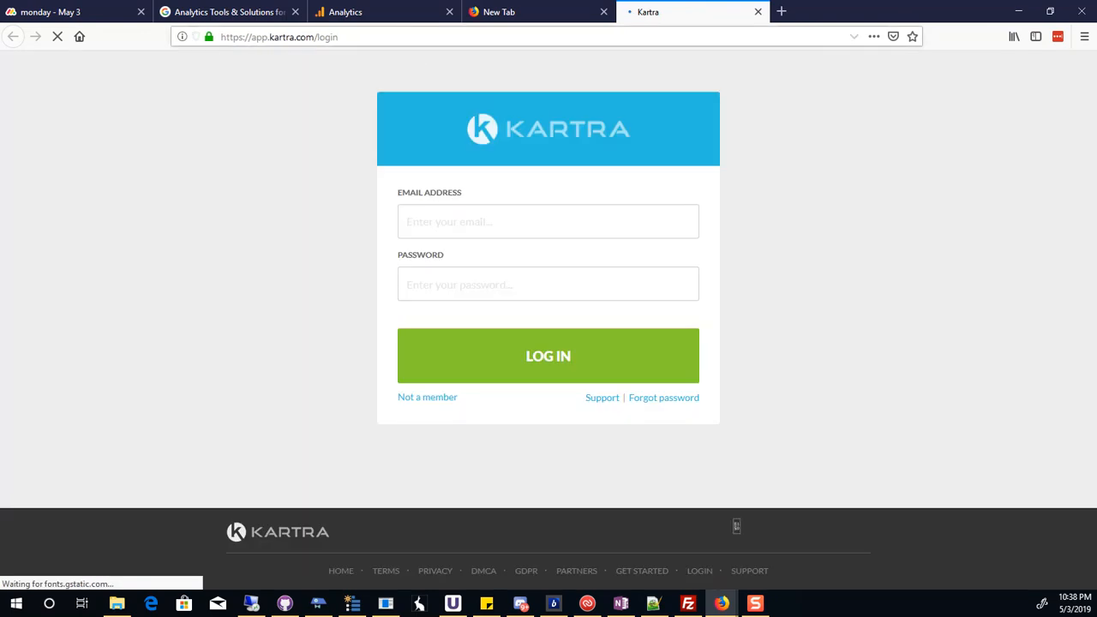
Back in Analytics, start a goal from the Place an order template with type Destination, and turn on its monetary value.
click(382, 14)
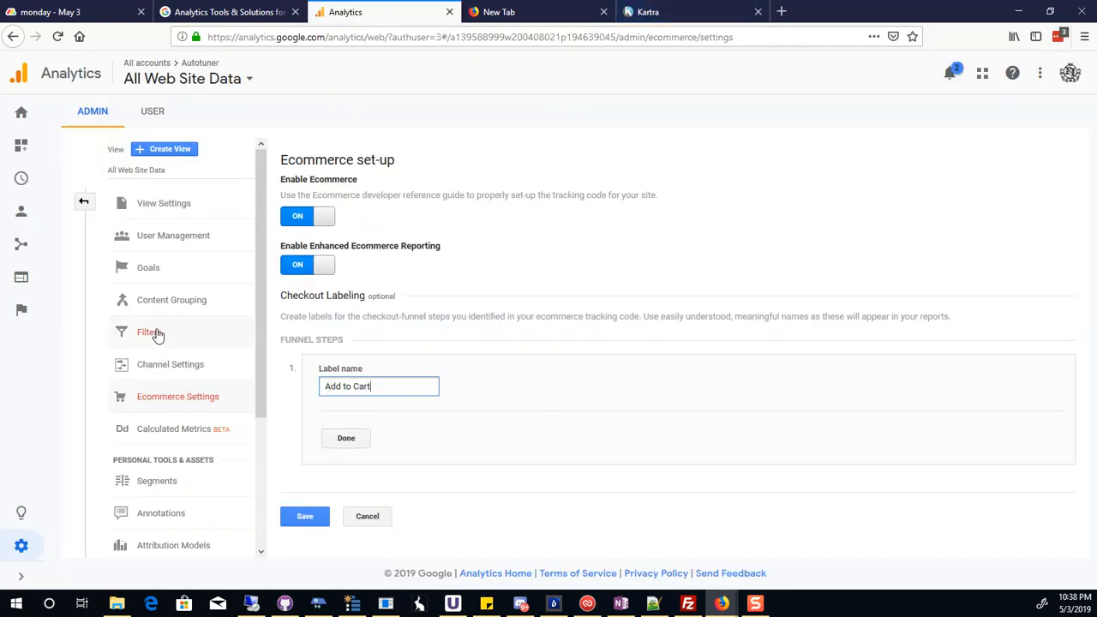
click(165, 272)
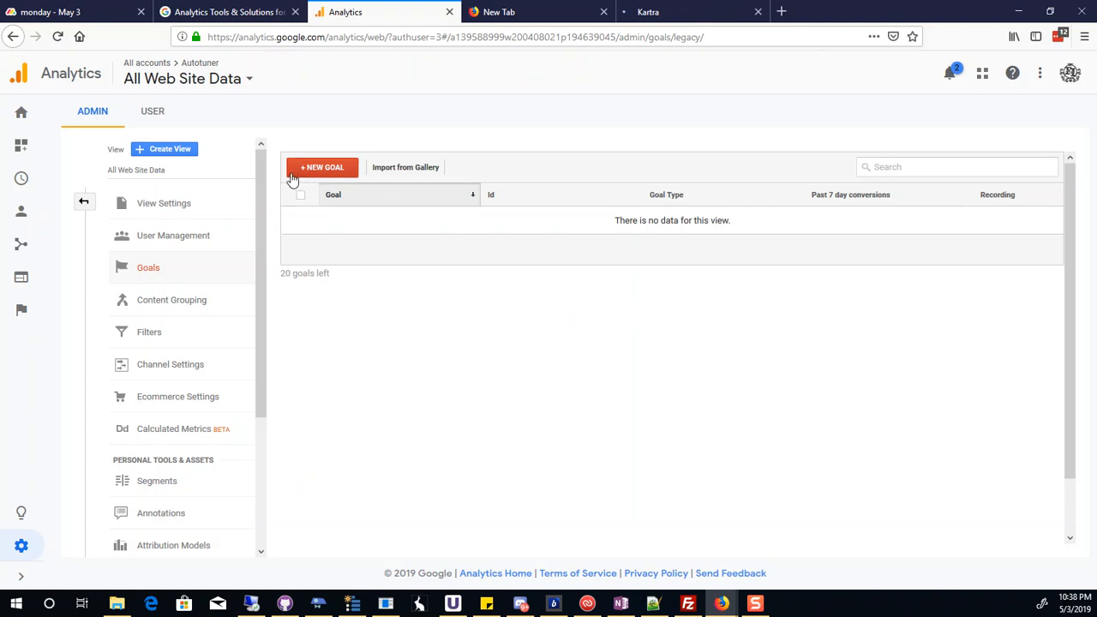
click(293, 176)
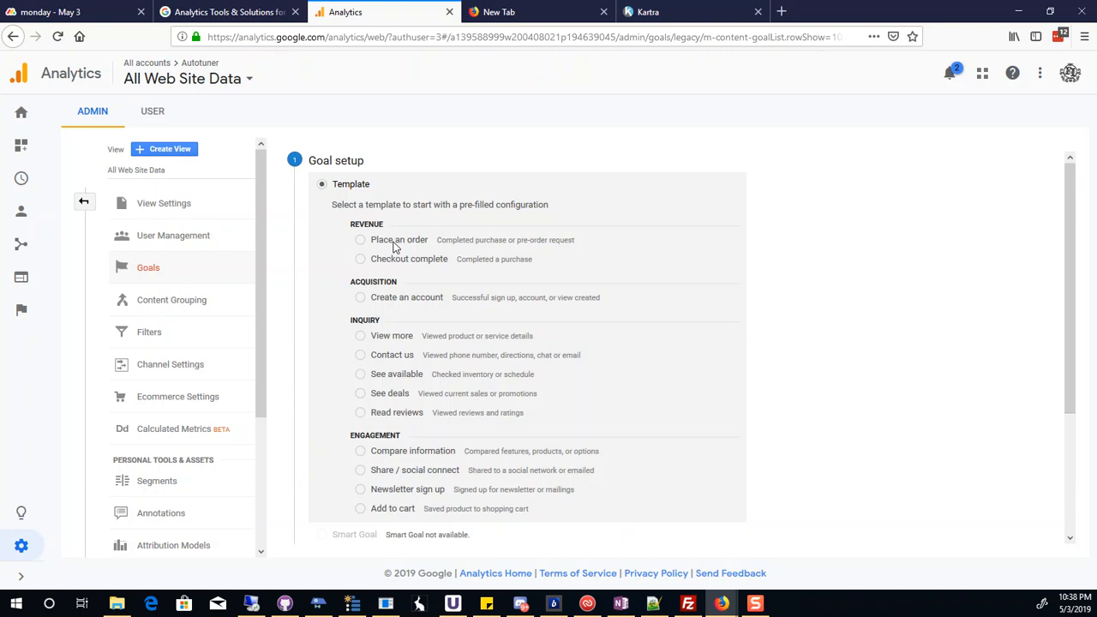
scroll(522, 356, down, 3)
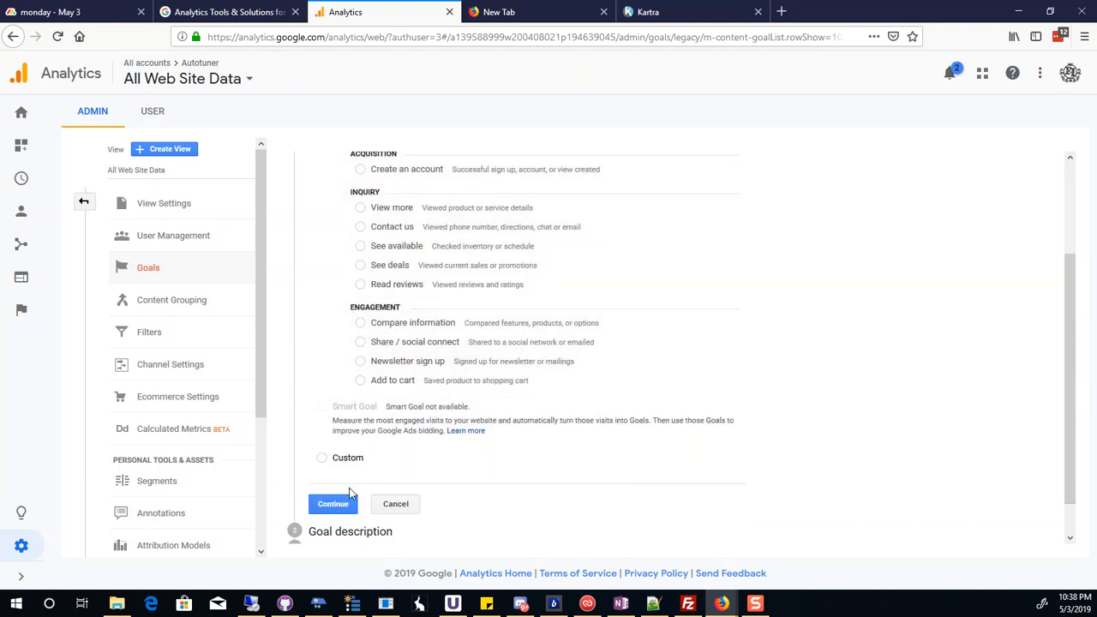
click(333, 511)
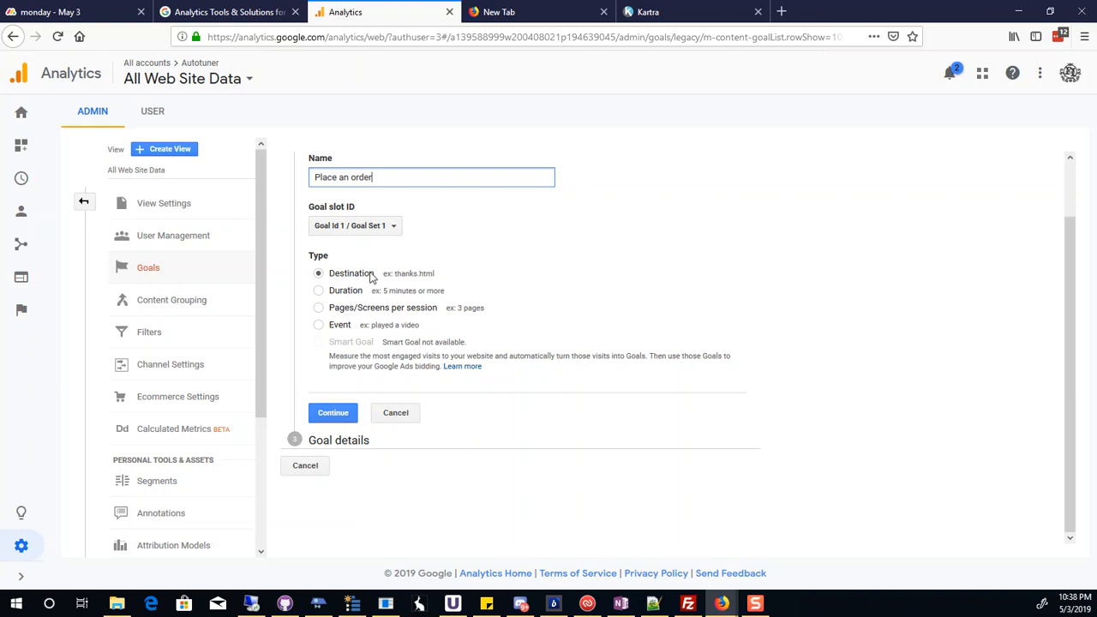
click(333, 413)
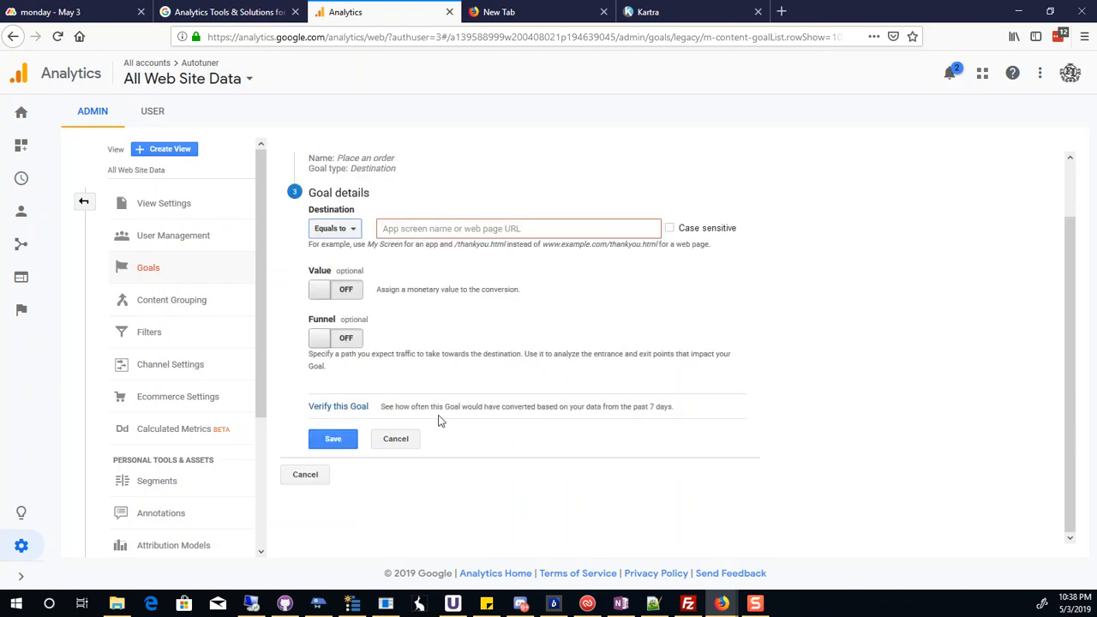
click(351, 289)
click(504, 228)
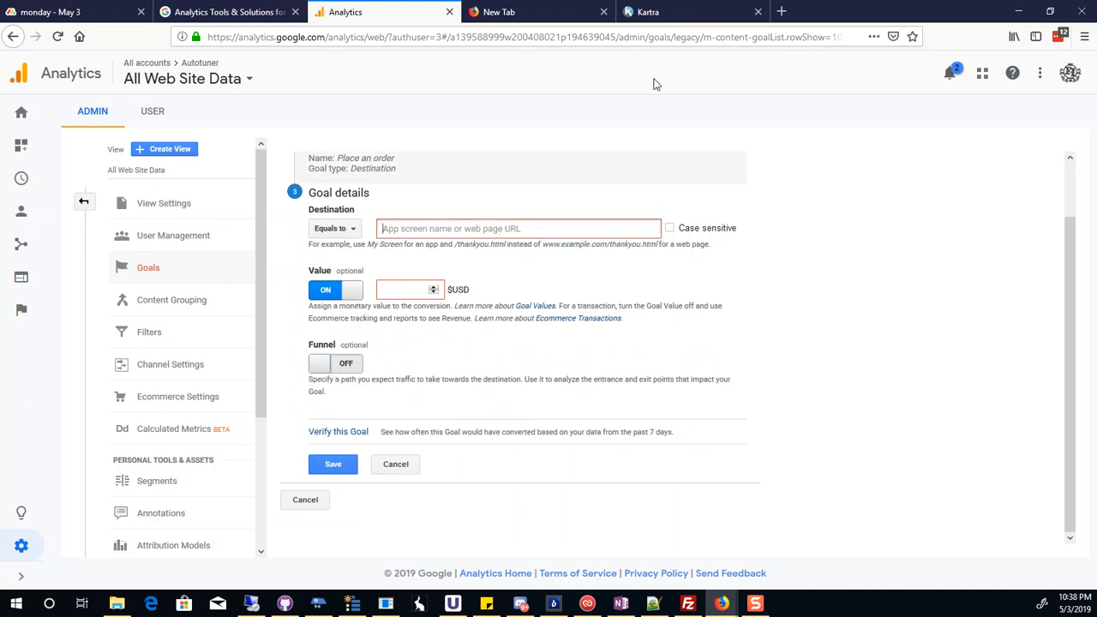
Switch to Kartra and view the product tracking code of the 7 Day Trial One Click Solution product.
click(651, 12)
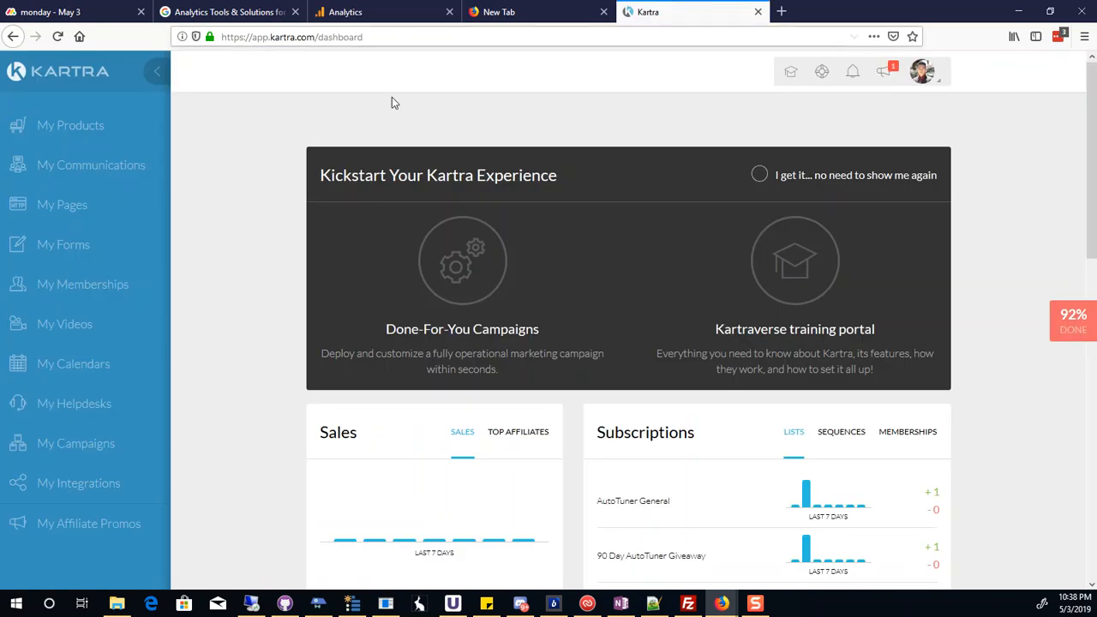
click(90, 125)
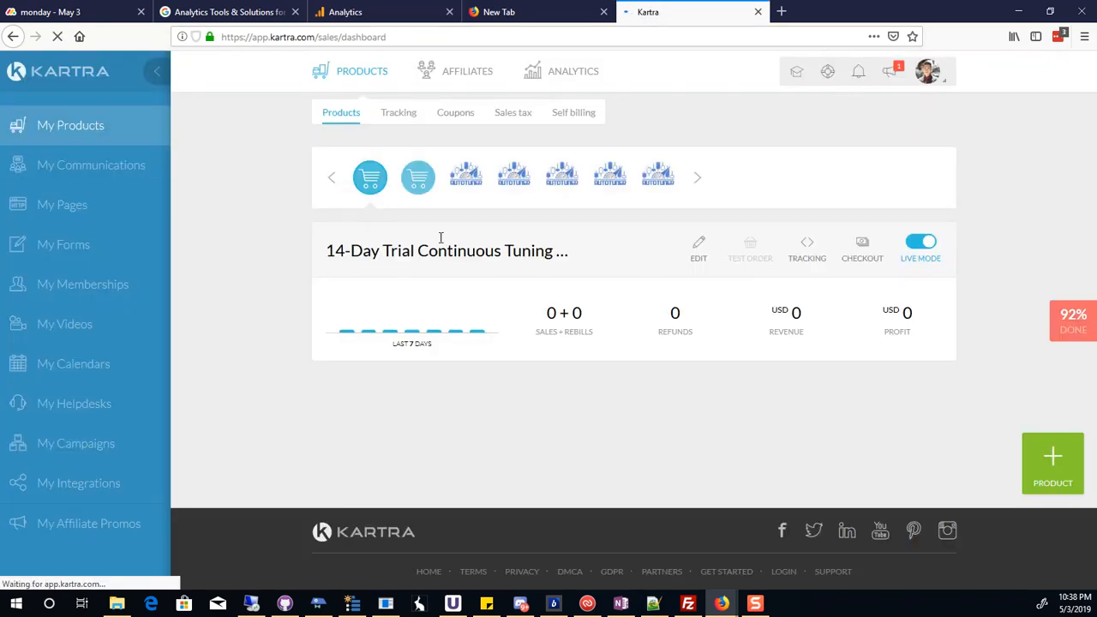
click(467, 181)
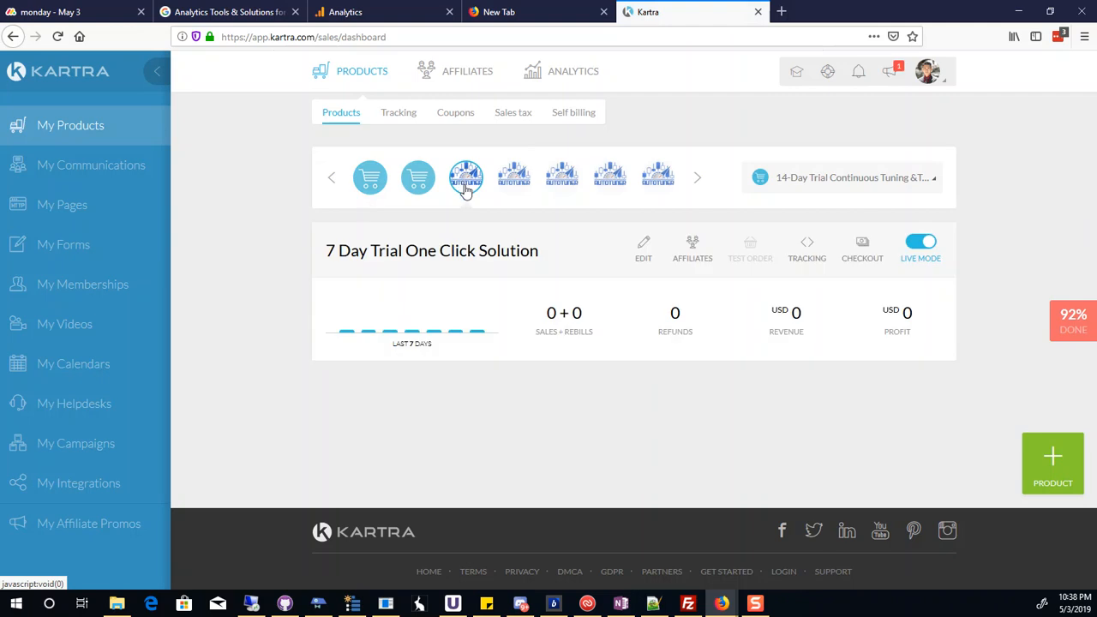
click(643, 249)
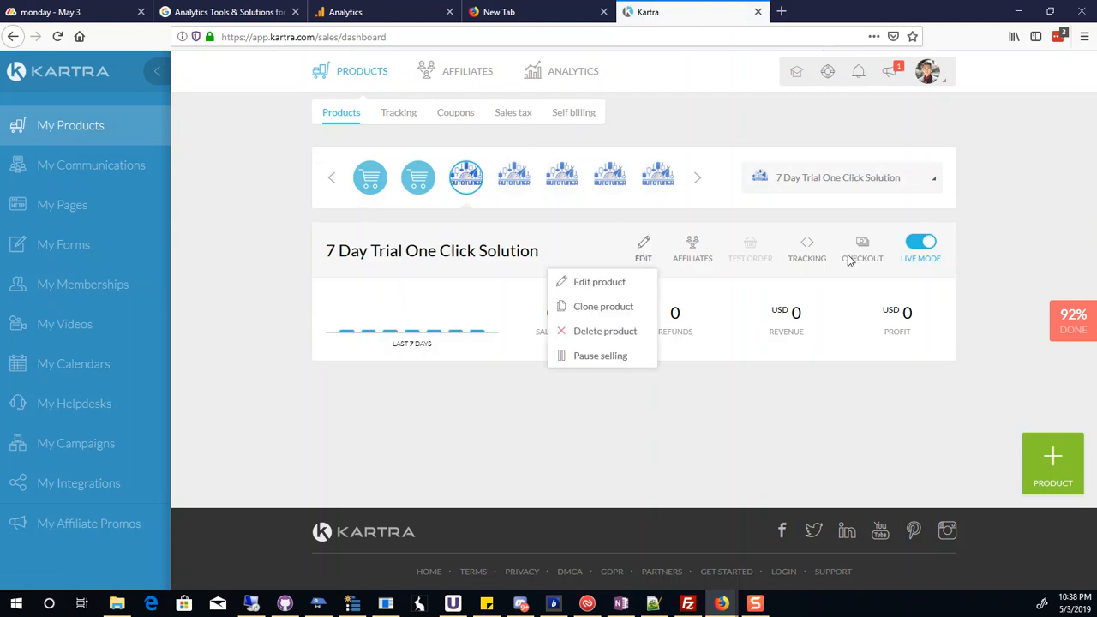
click(808, 249)
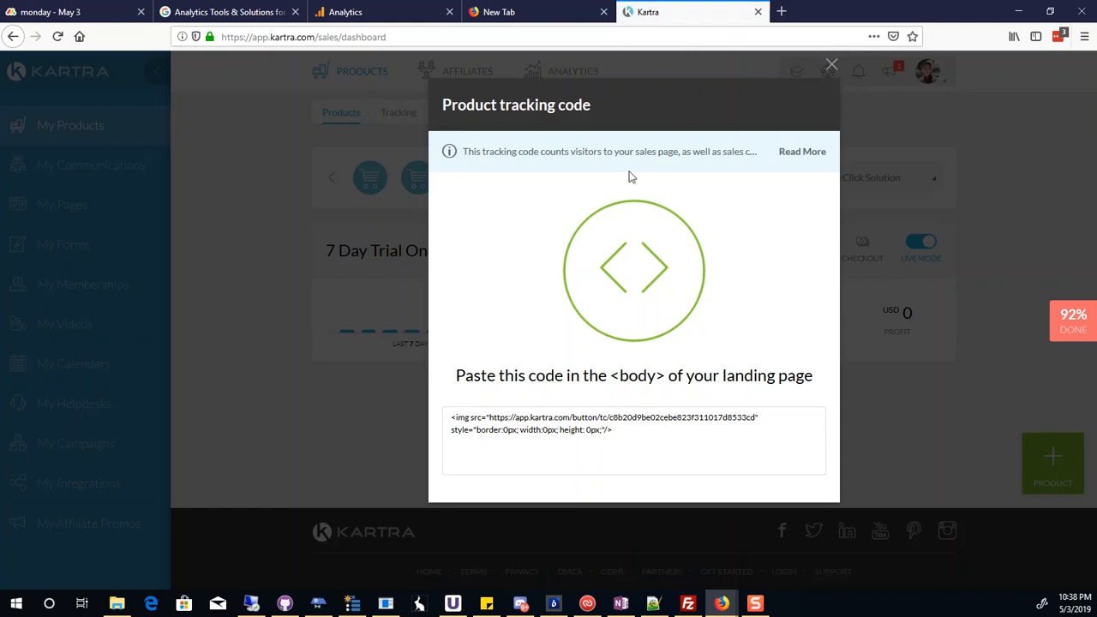
click(831, 66)
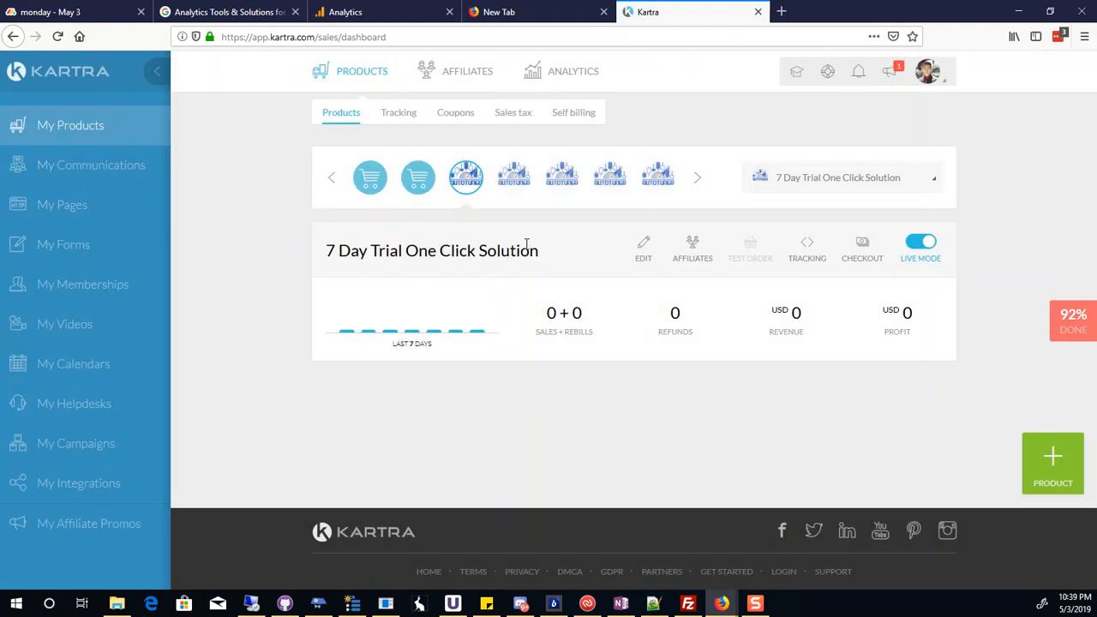
Open the 7 Day Trial One Click Solution product for editing and check its basic info and pricing.
click(642, 248)
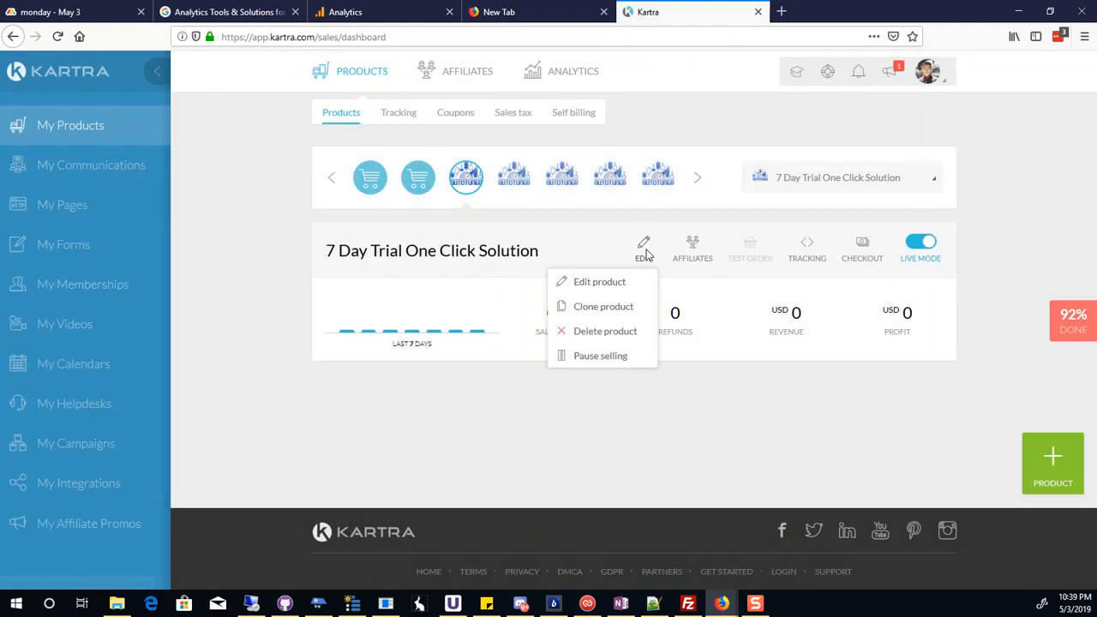
click(602, 295)
click(831, 107)
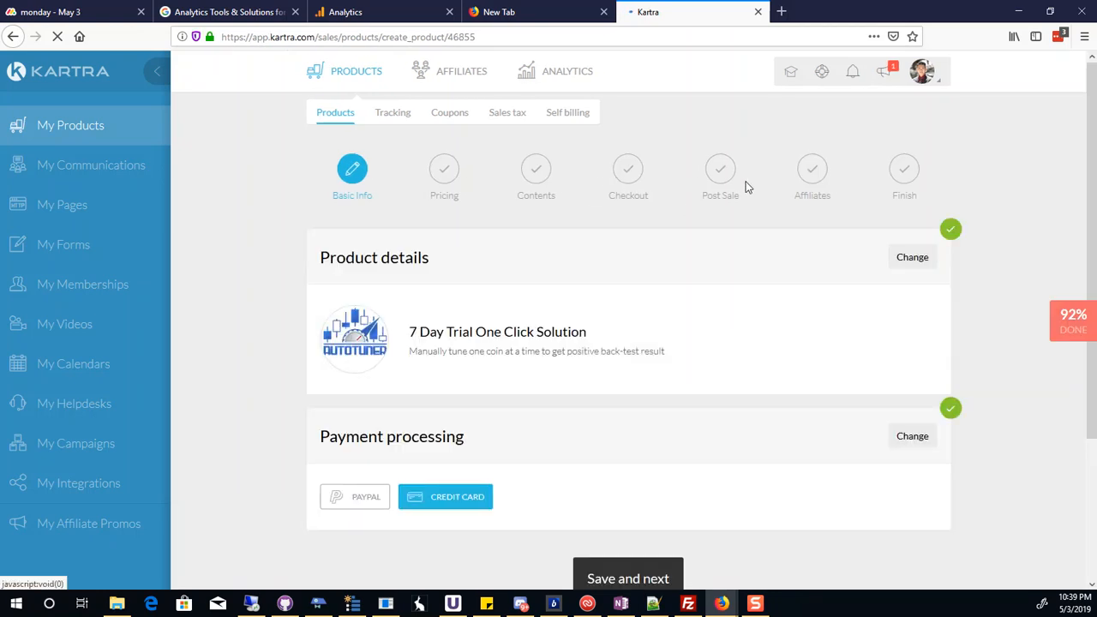
click(631, 580)
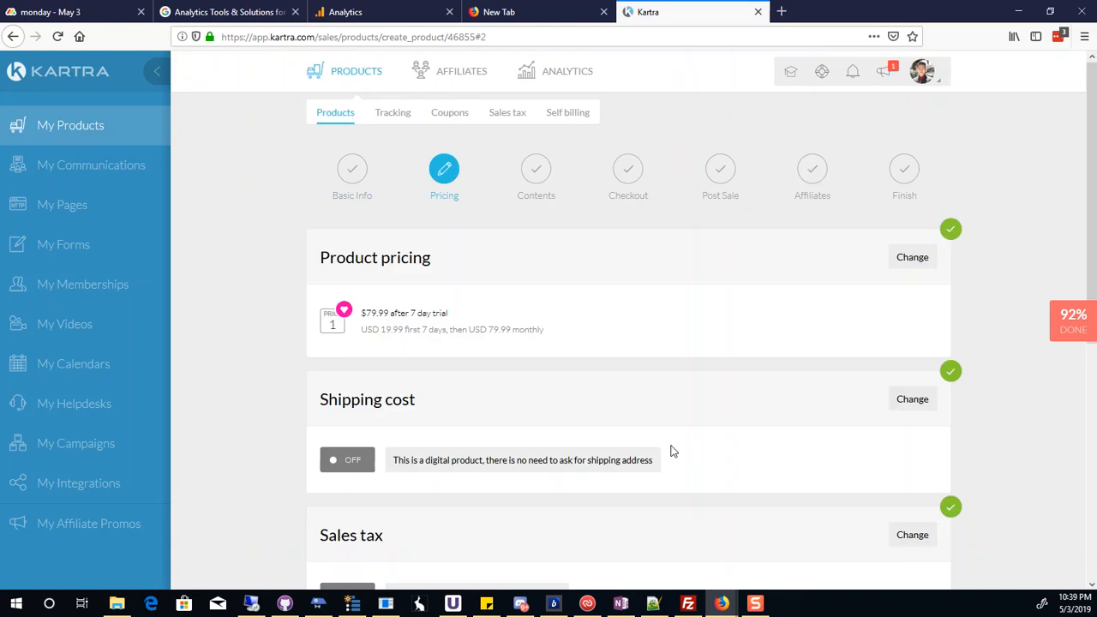
Examine Kartra's link tracking and page tracking options, including the new page tracking form, and cancel the form.
click(396, 120)
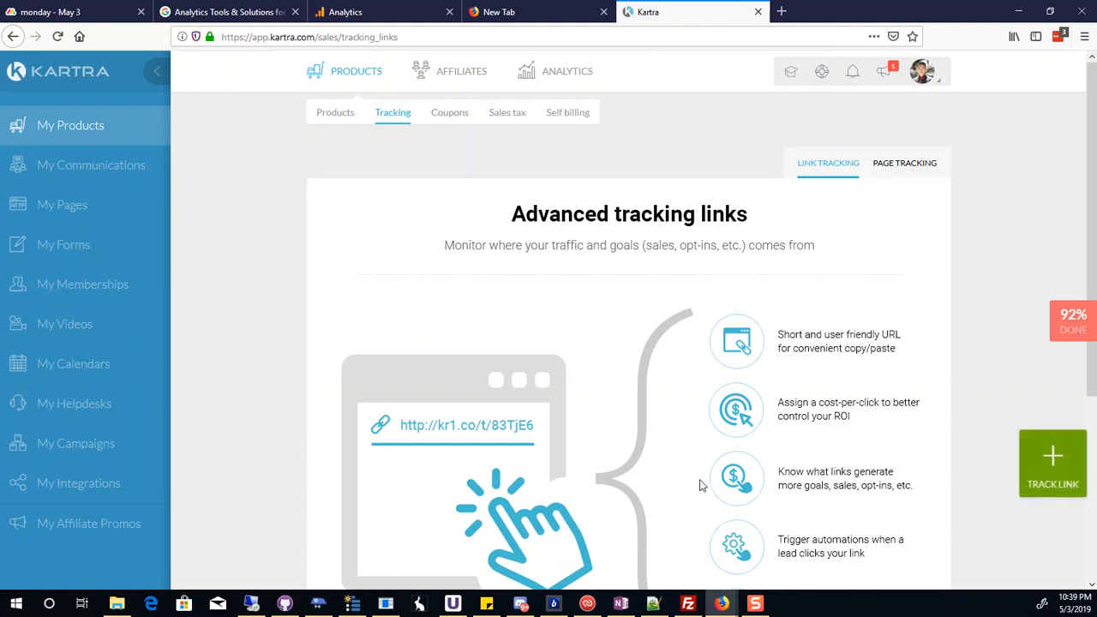
click(891, 168)
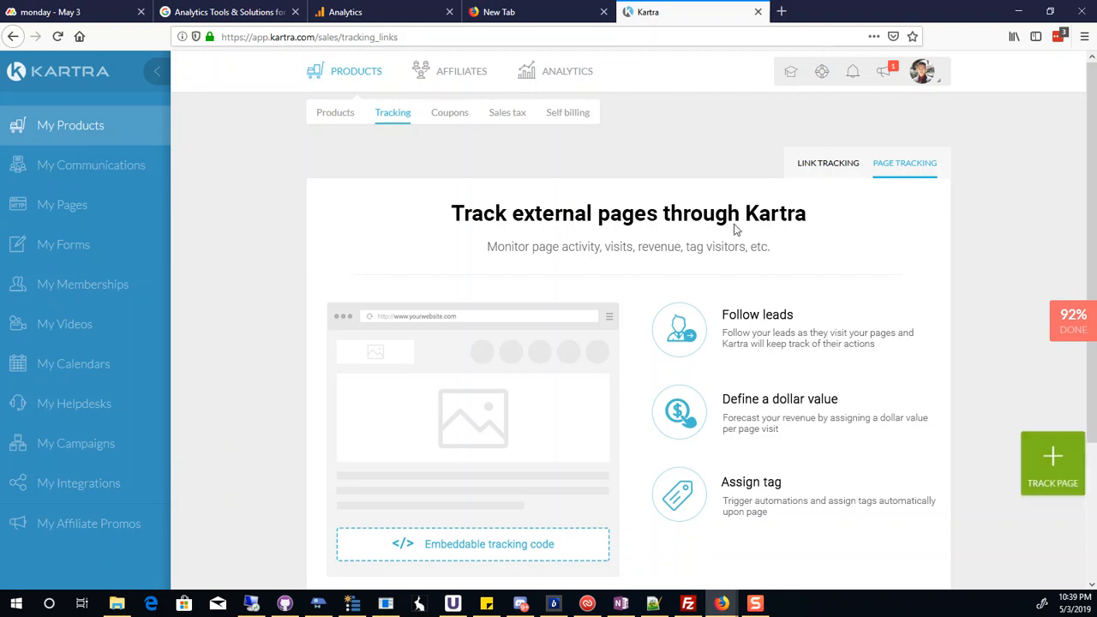
scroll(755, 252, down, 3)
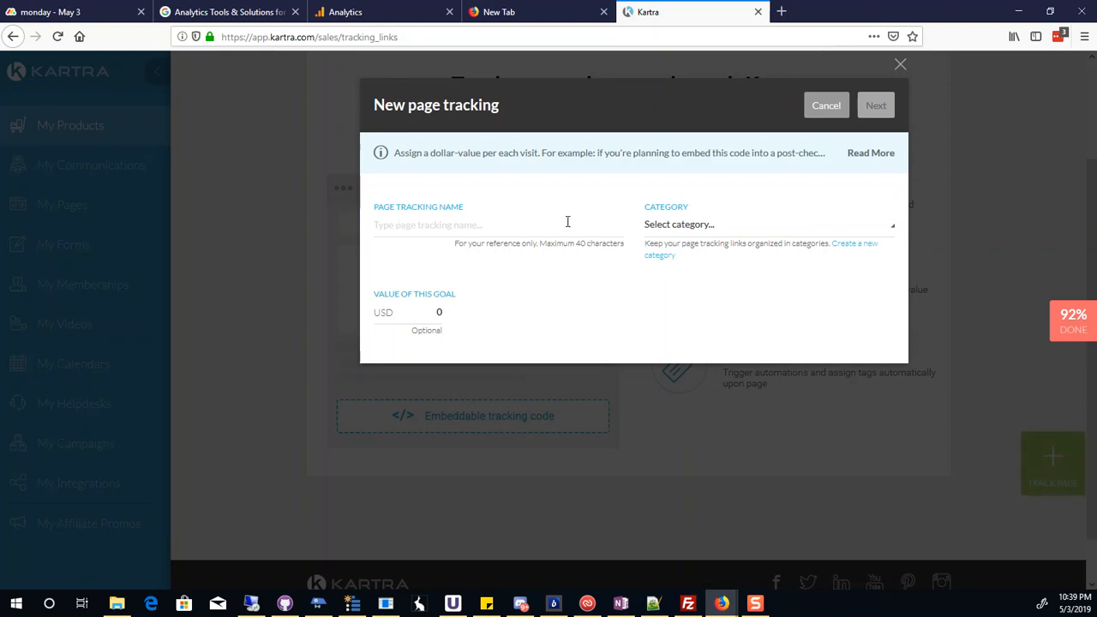
click(848, 109)
scroll(725, 237, up, 2)
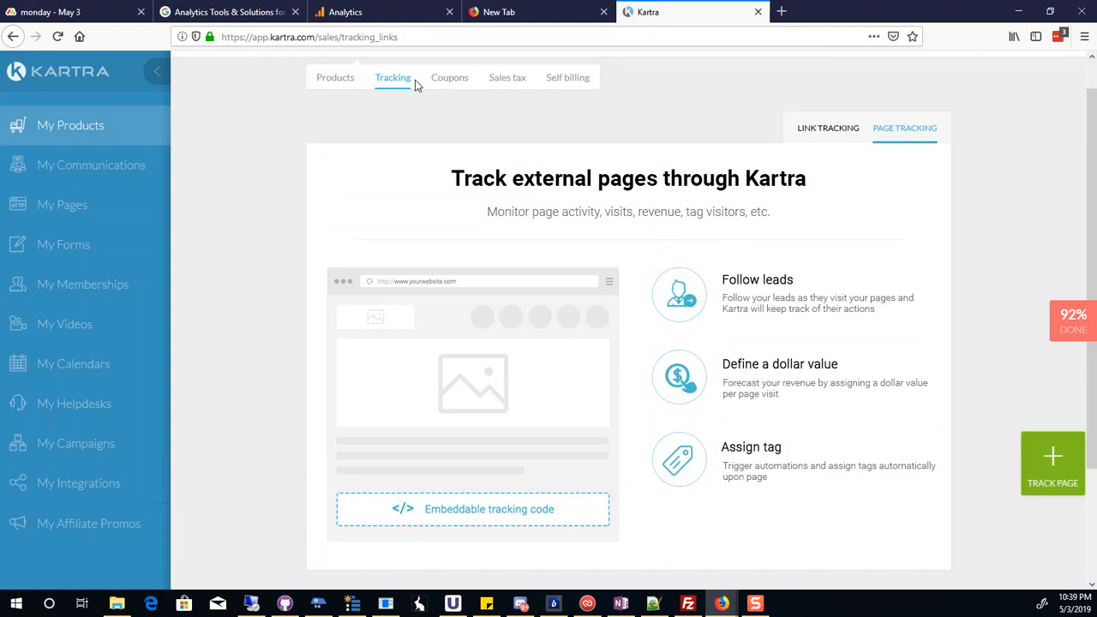
Open the 14-Day Trial Continuous Tuning &Trading product for editing and review its basic info, pricing and contents.
click(334, 84)
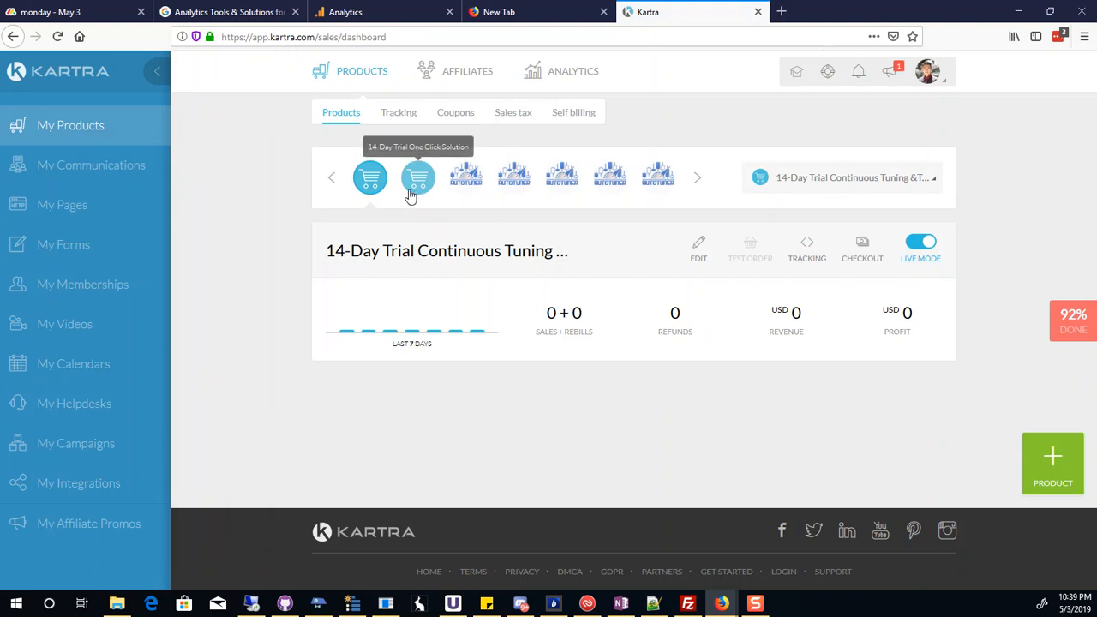
mouse_move(699, 253)
click(679, 283)
click(835, 105)
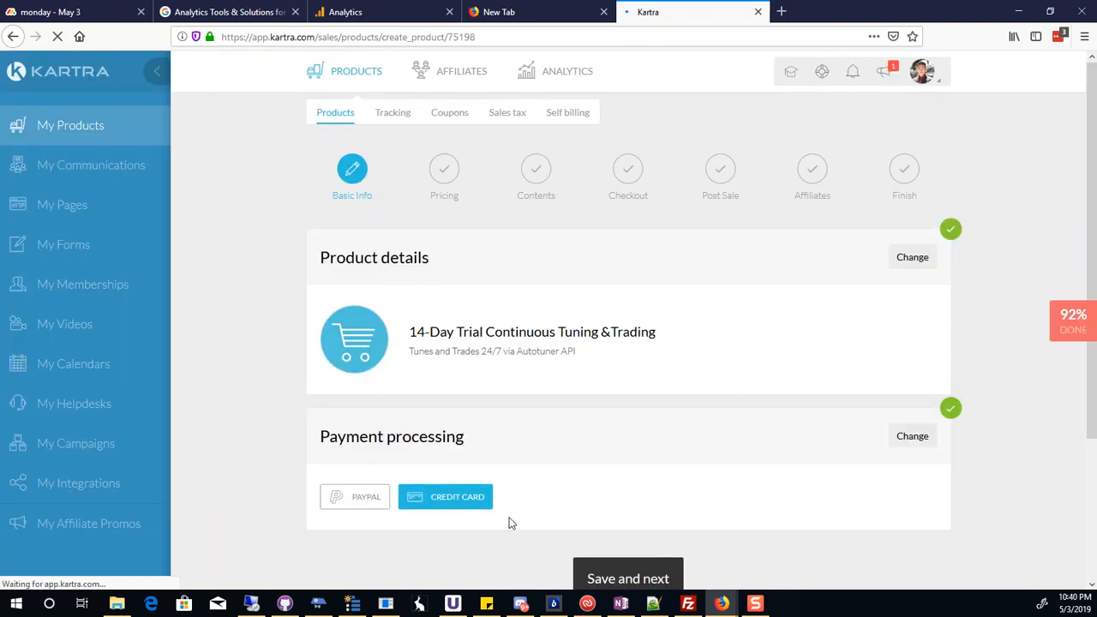
click(626, 576)
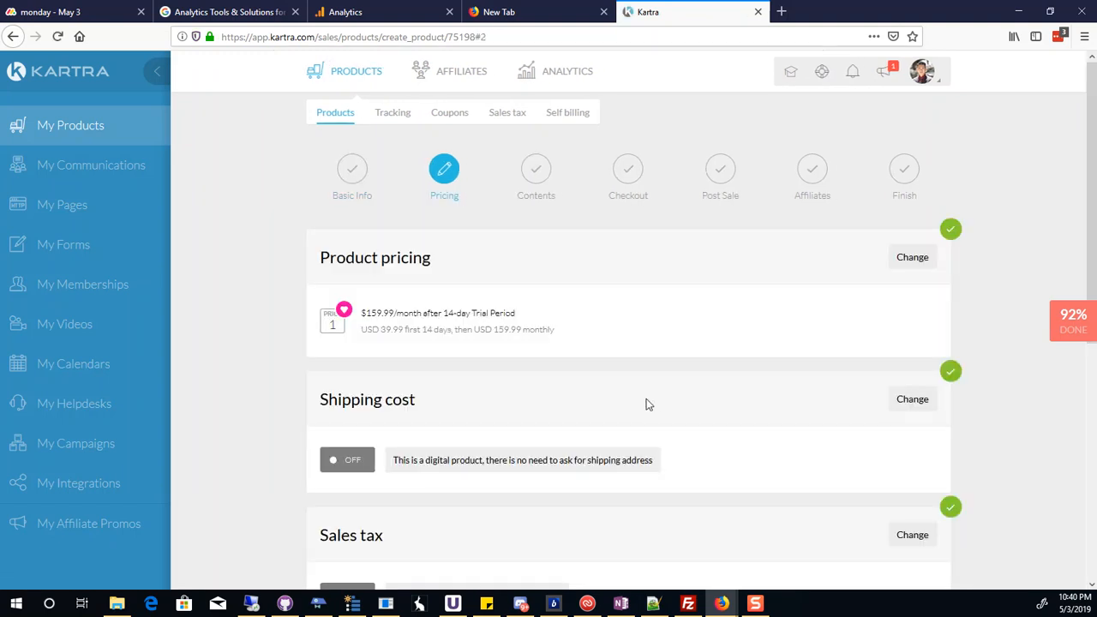
scroll(632, 411, down, 5)
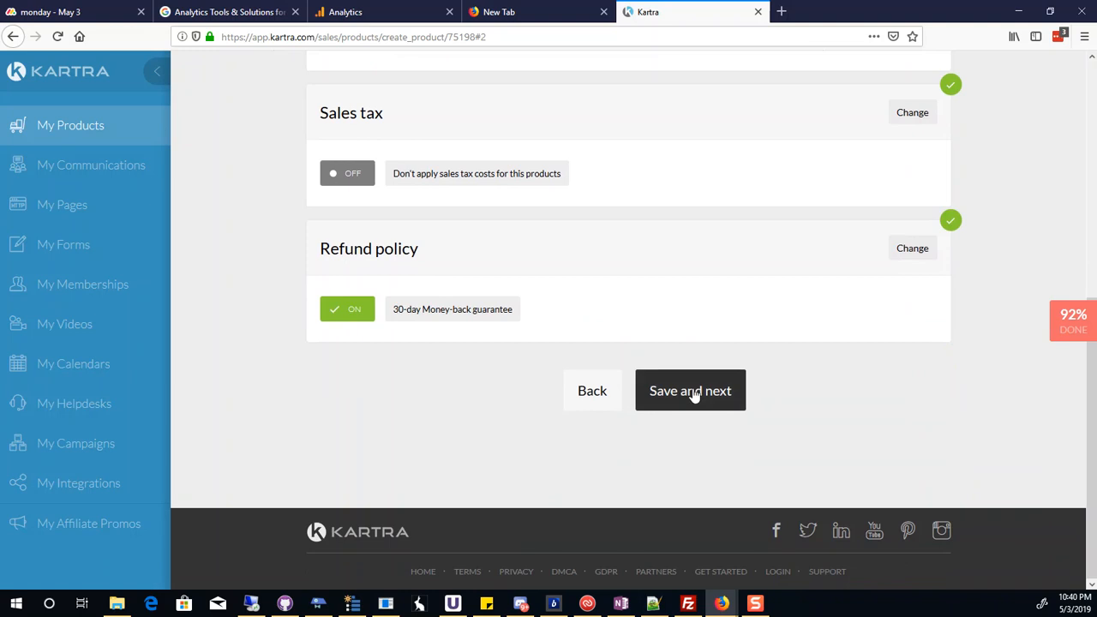
click(720, 392)
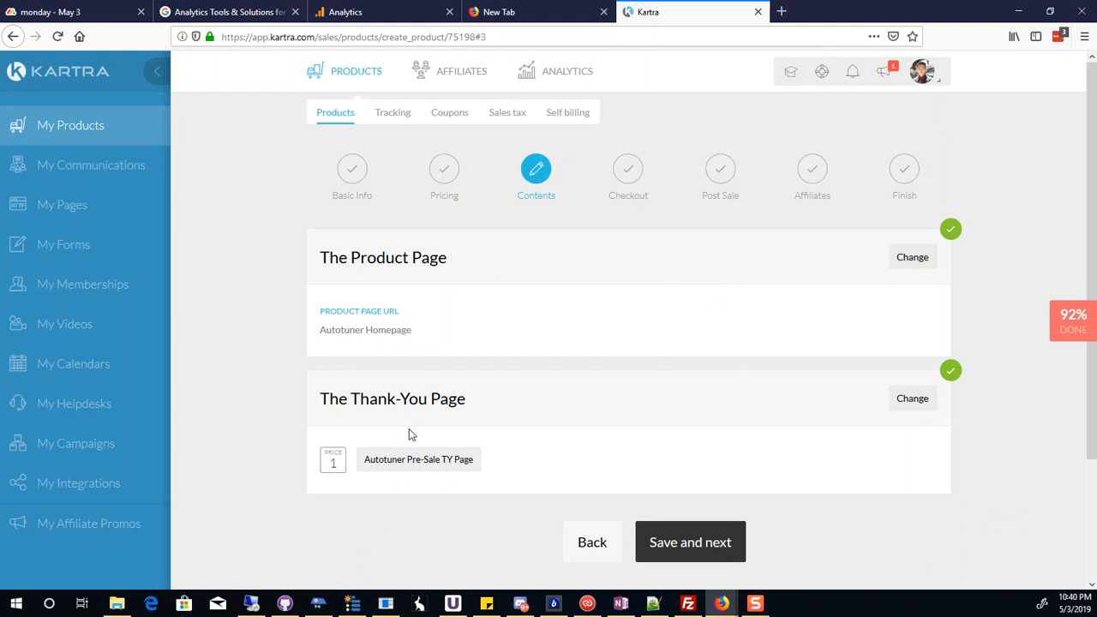
Switch to Analytics and recheck the destination details required for the Place an order goal.
click(339, 11)
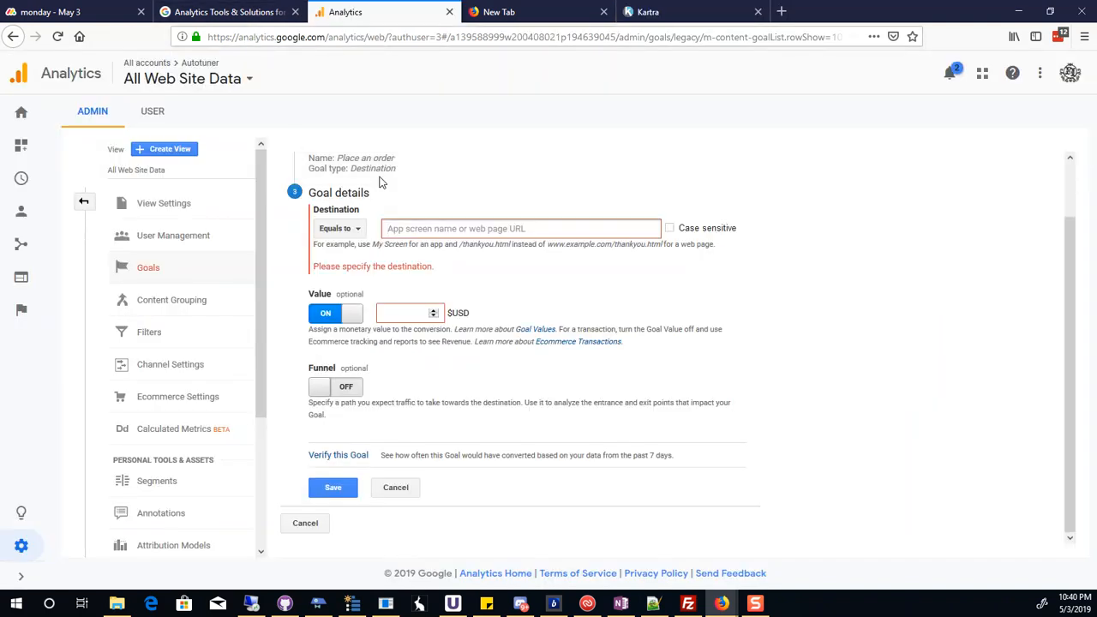
click(214, 13)
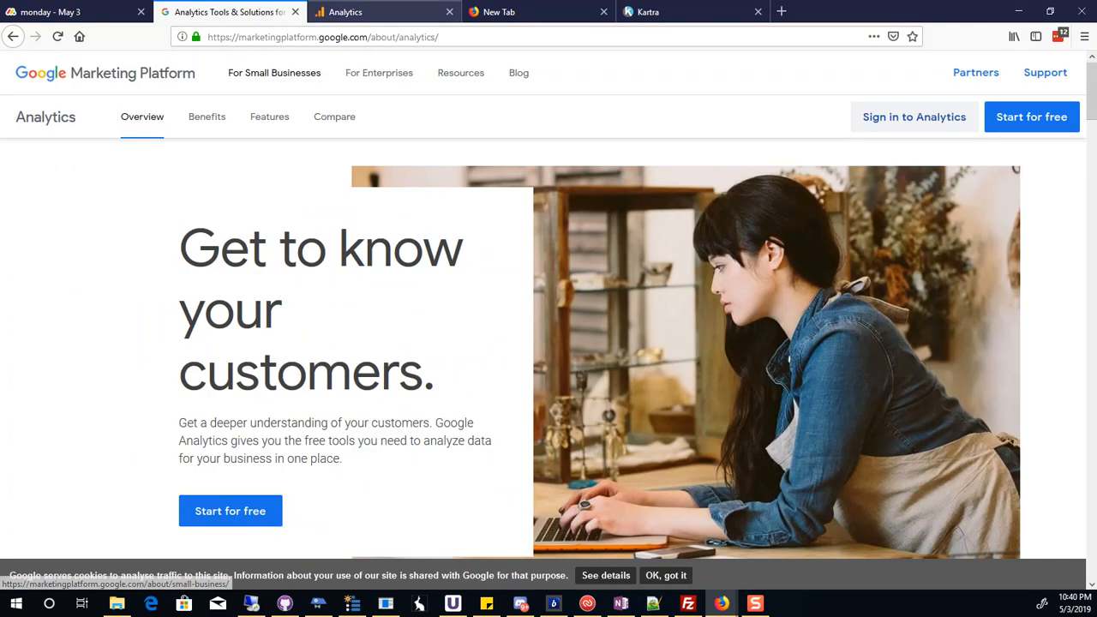
click(419, 12)
Switch to Kartra, save the product's contents stage and review all of its checkout settings for a tracking option.
click(677, 12)
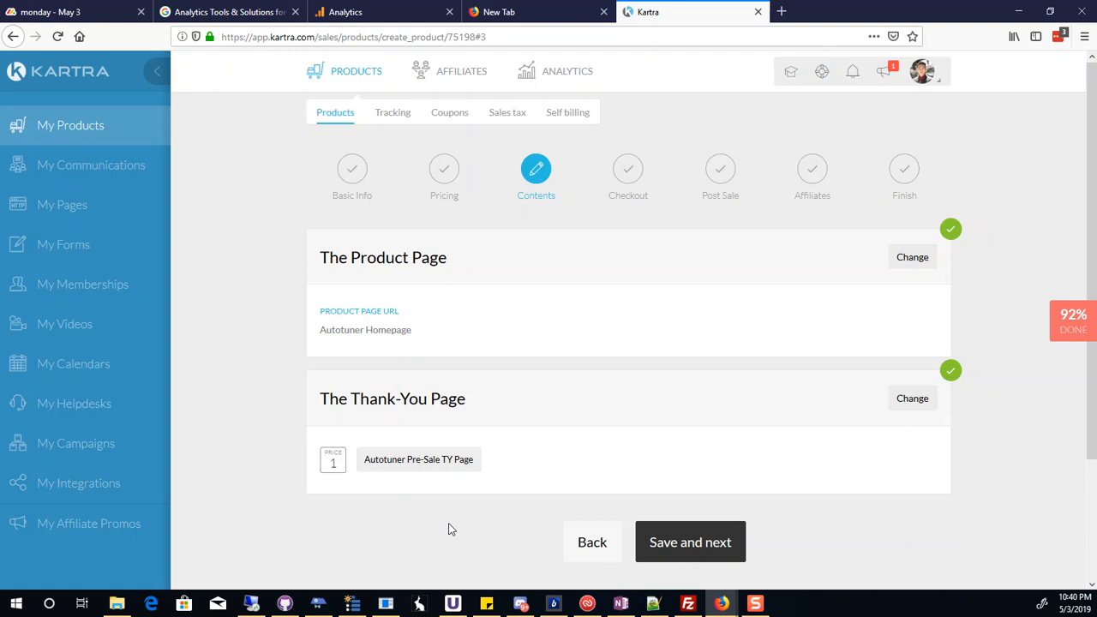
click(676, 542)
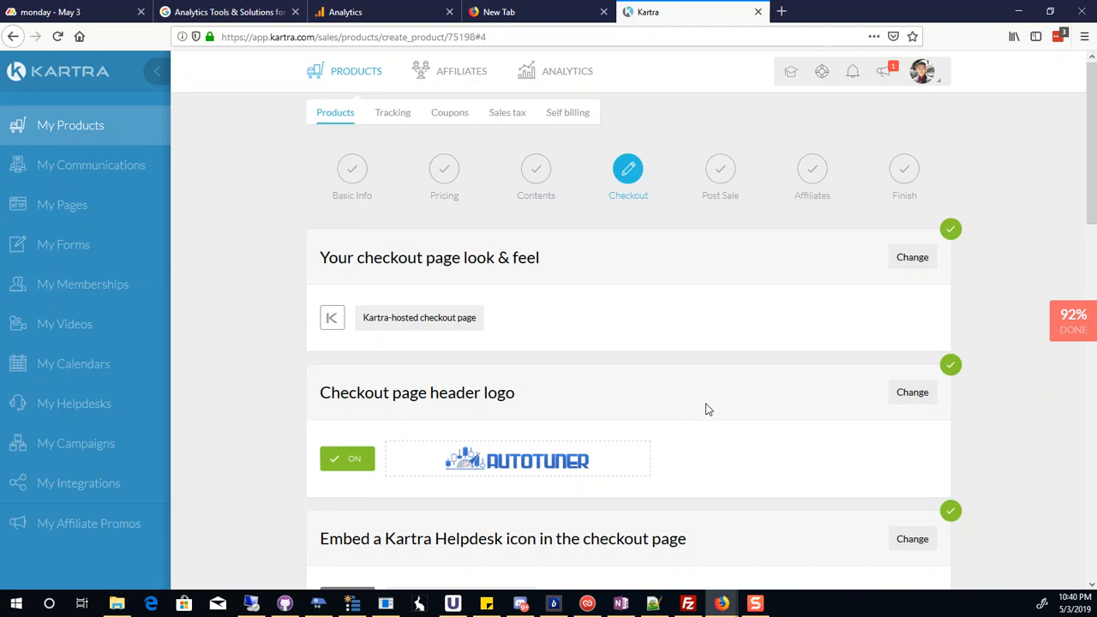
scroll(729, 377, down, 5)
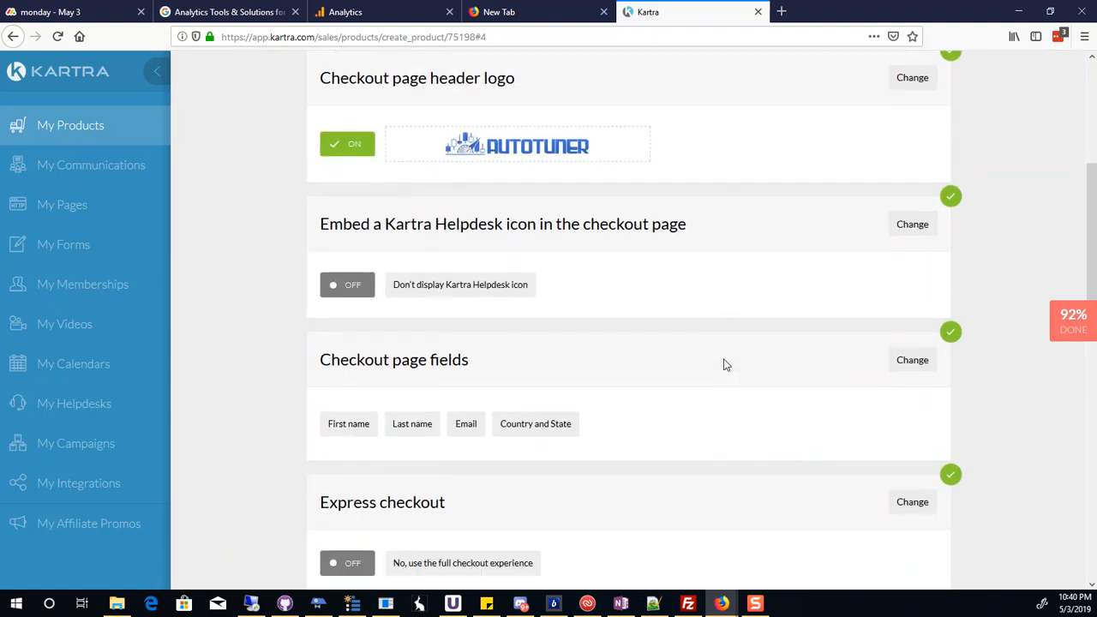
scroll(724, 365, down, 2)
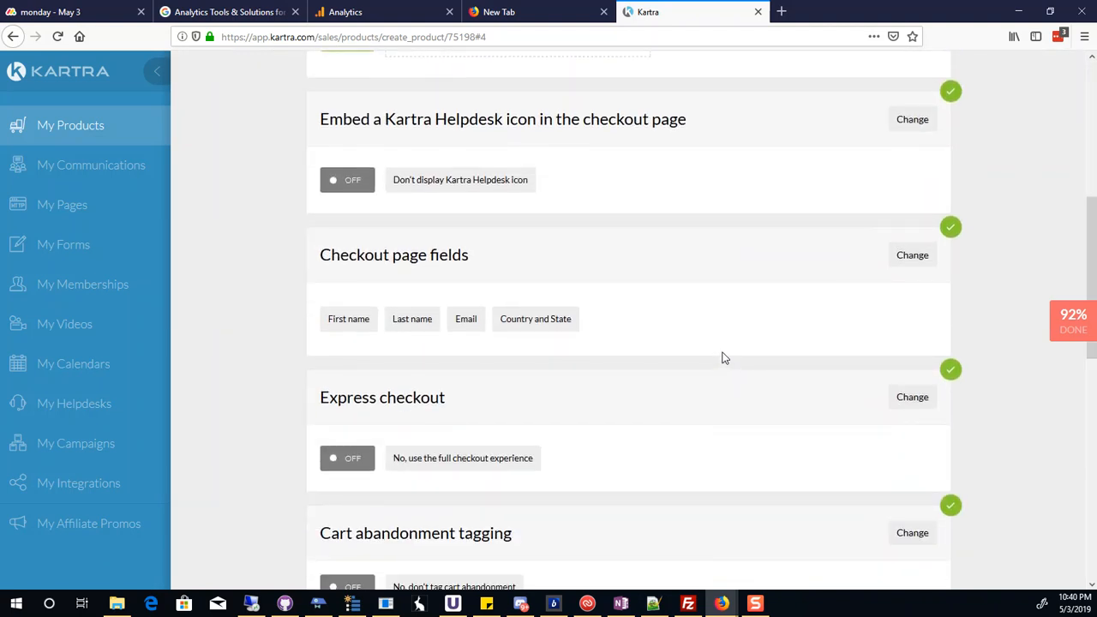
scroll(723, 359, down, 2)
scroll(723, 358, down, 7)
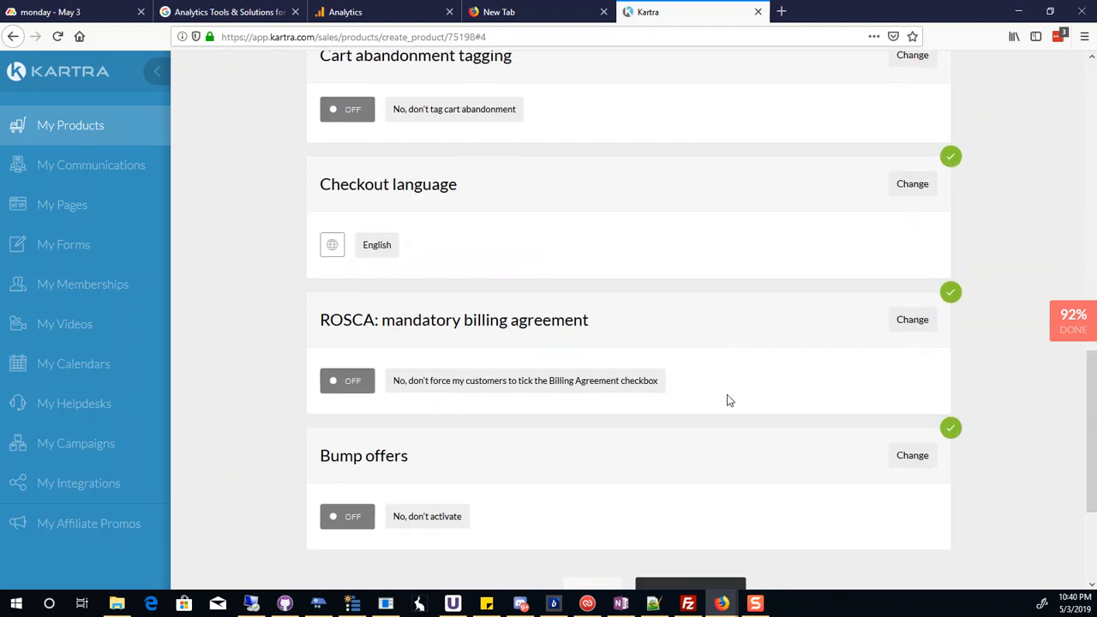
scroll(722, 358, down, 3)
Review the product's post-sale and affiliate settings and save through to the Finish stage.
click(717, 449)
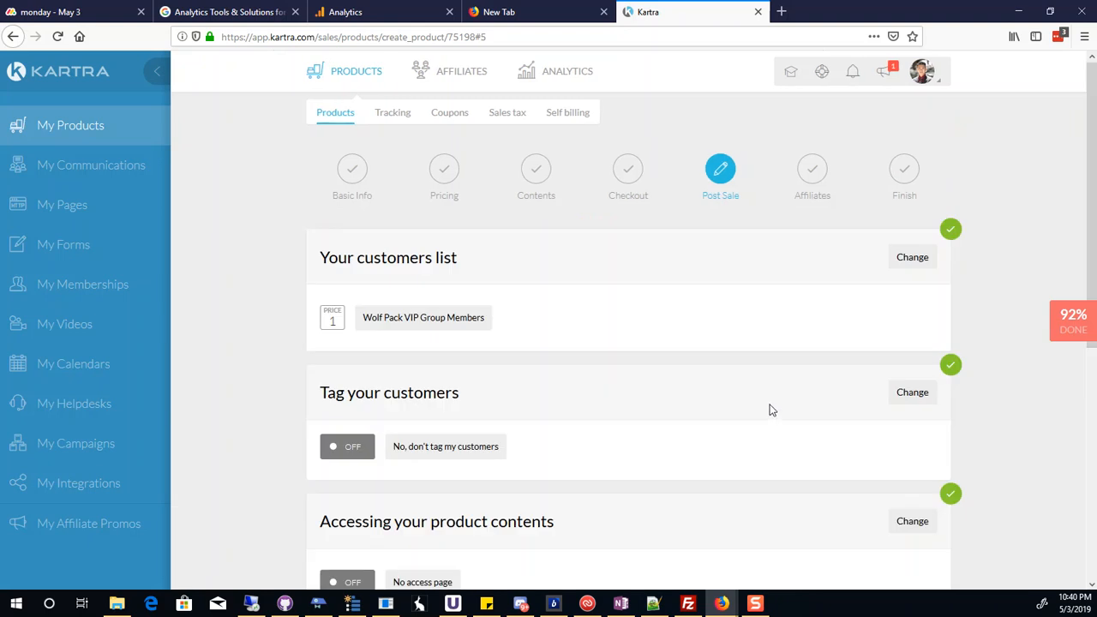
scroll(770, 410, down, 7)
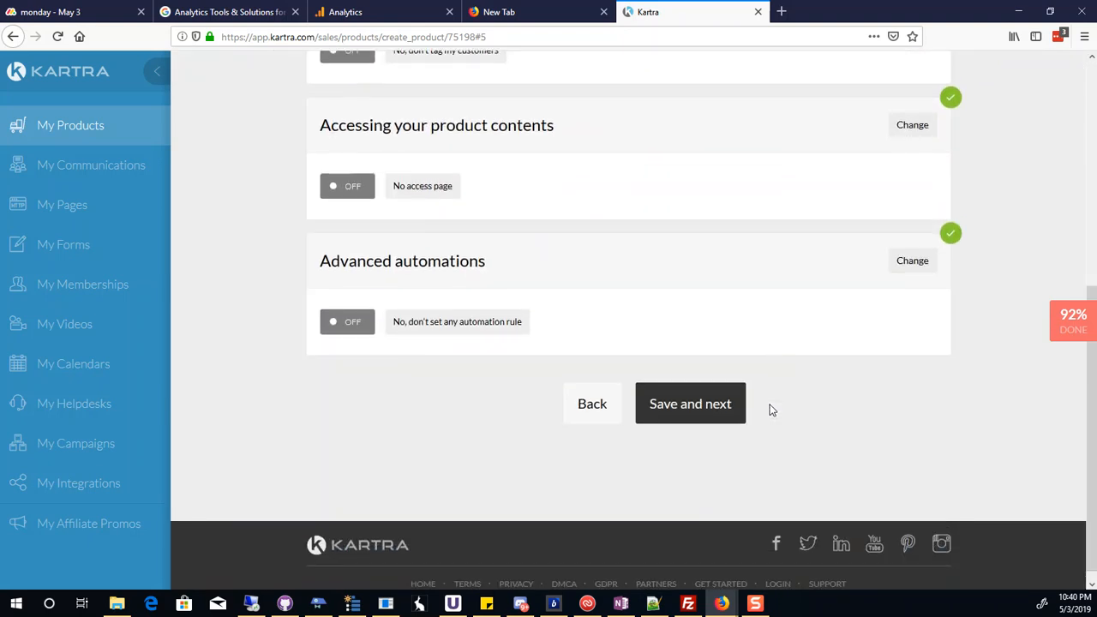
scroll(654, 277, up, 7)
scroll(722, 482, down, 4)
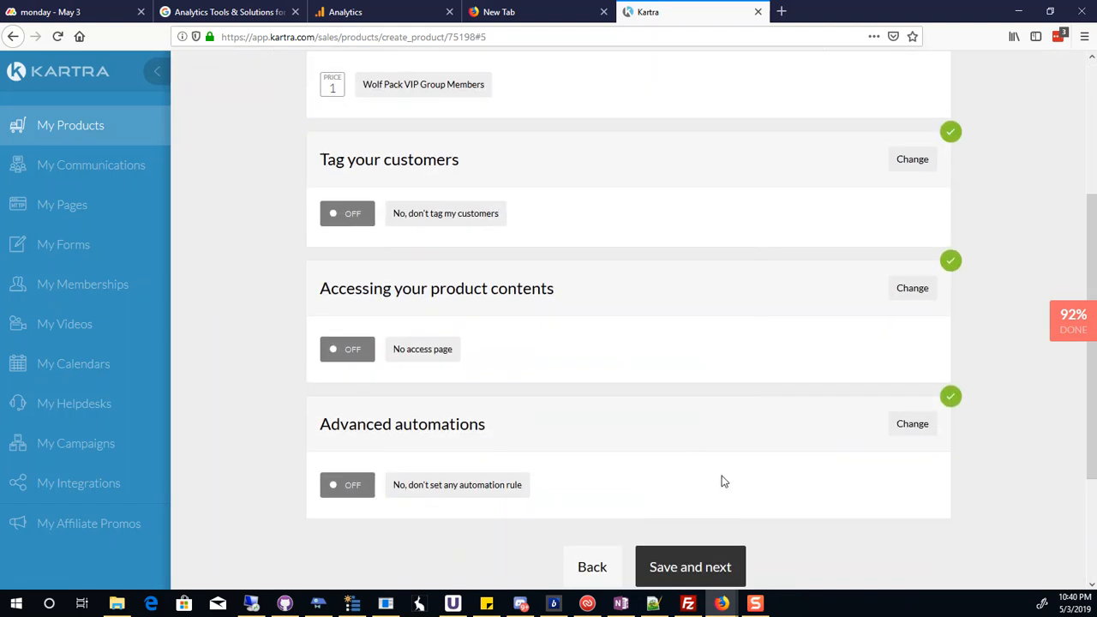
click(697, 562)
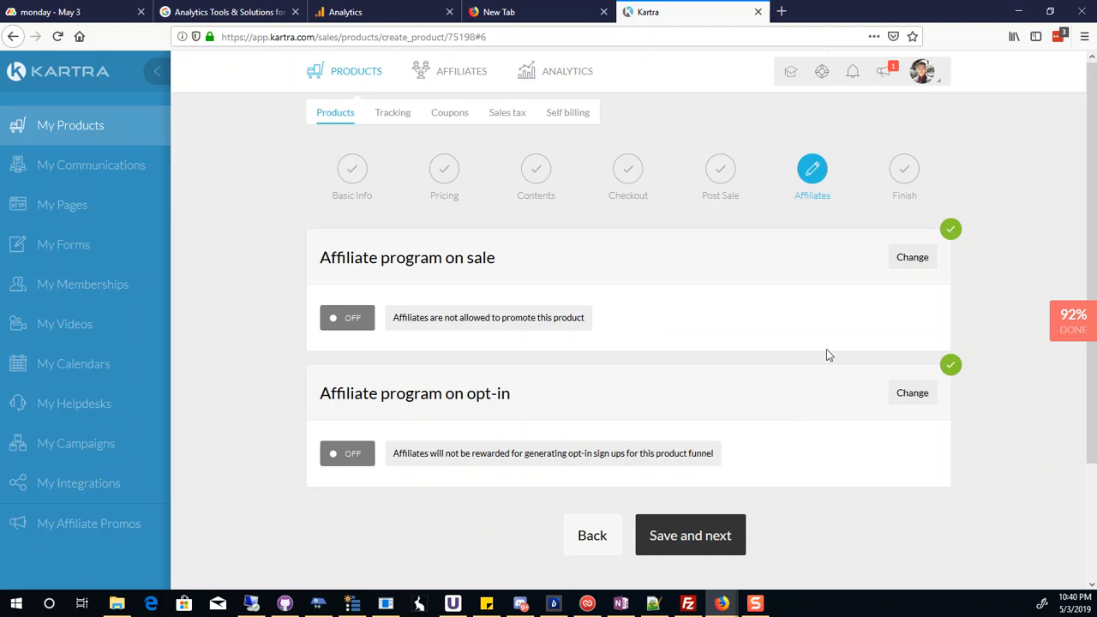
click(719, 542)
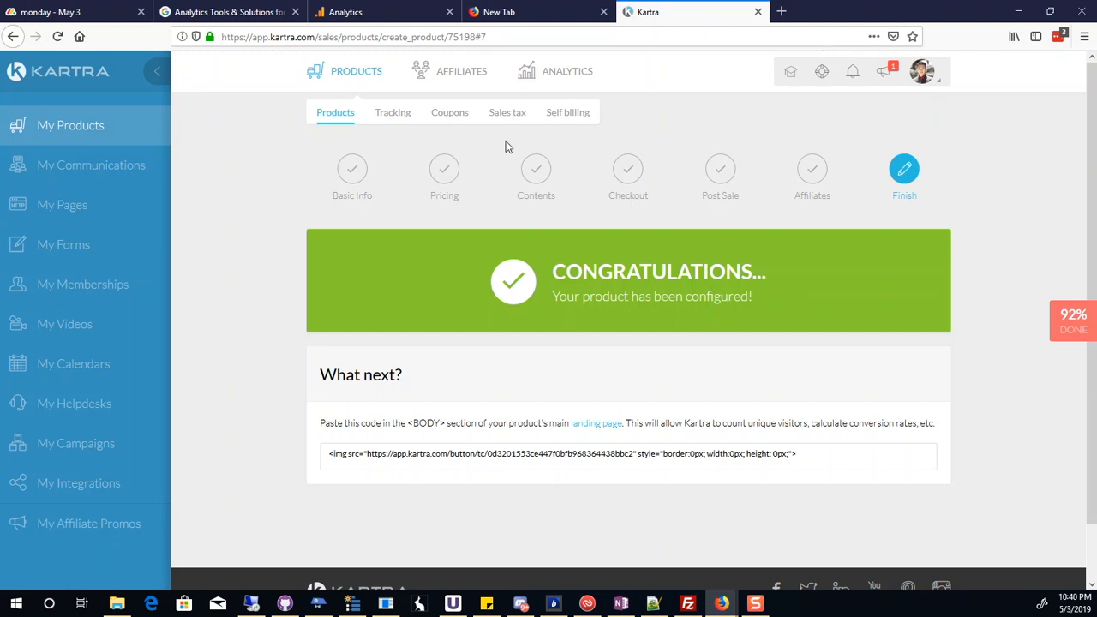
Switch to Analytics and look through its notifications, help topics, Marketing Platform products and account options.
click(360, 12)
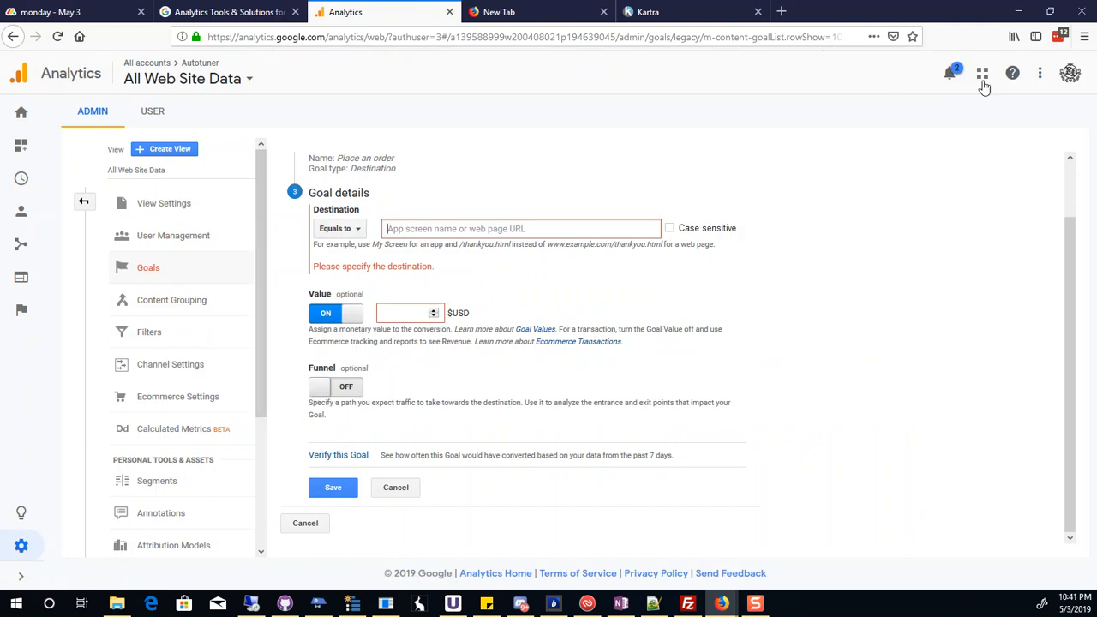
click(949, 77)
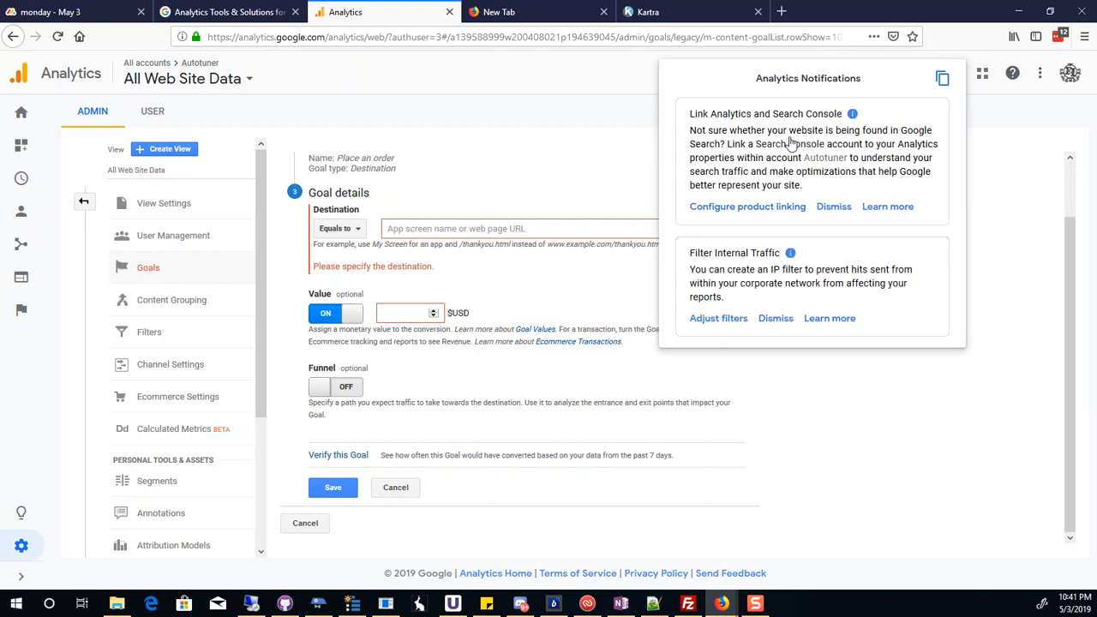
click(986, 102)
click(1012, 77)
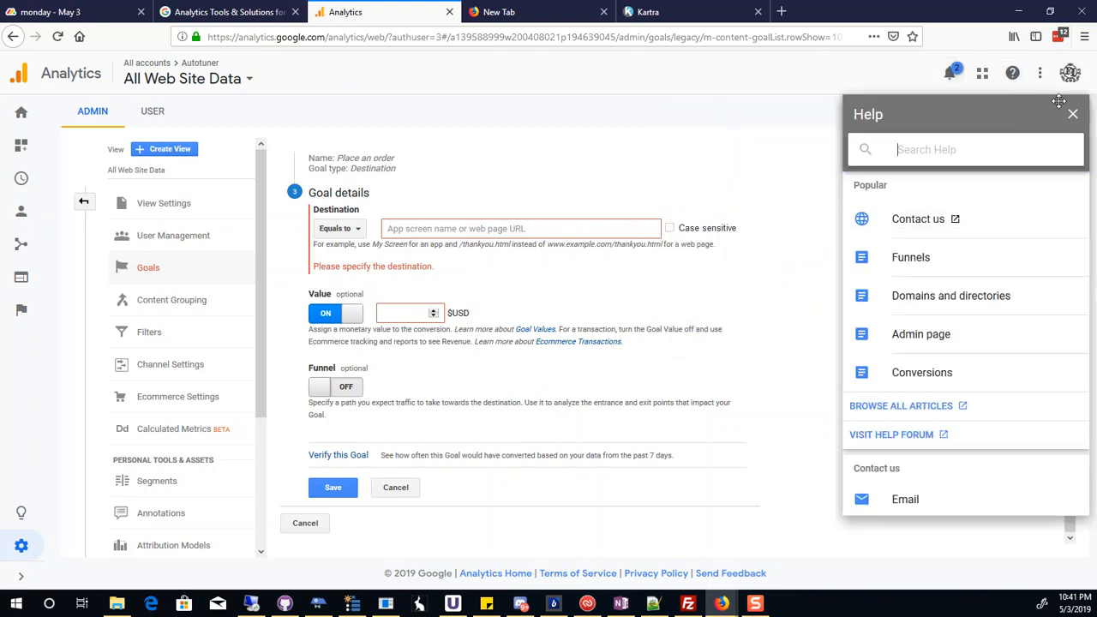
click(1071, 114)
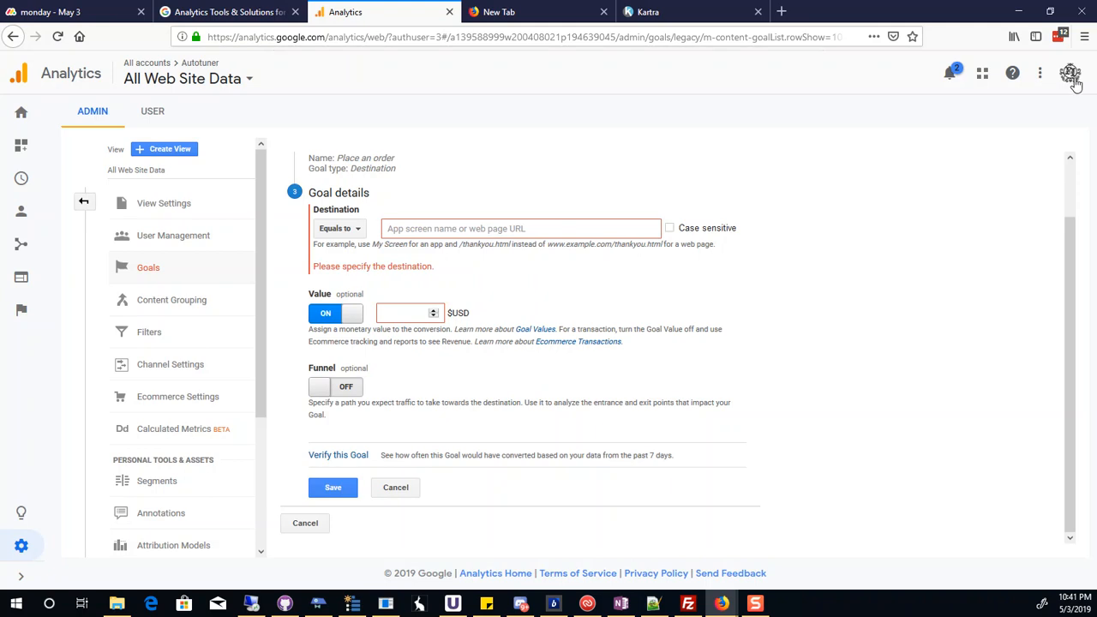
click(983, 74)
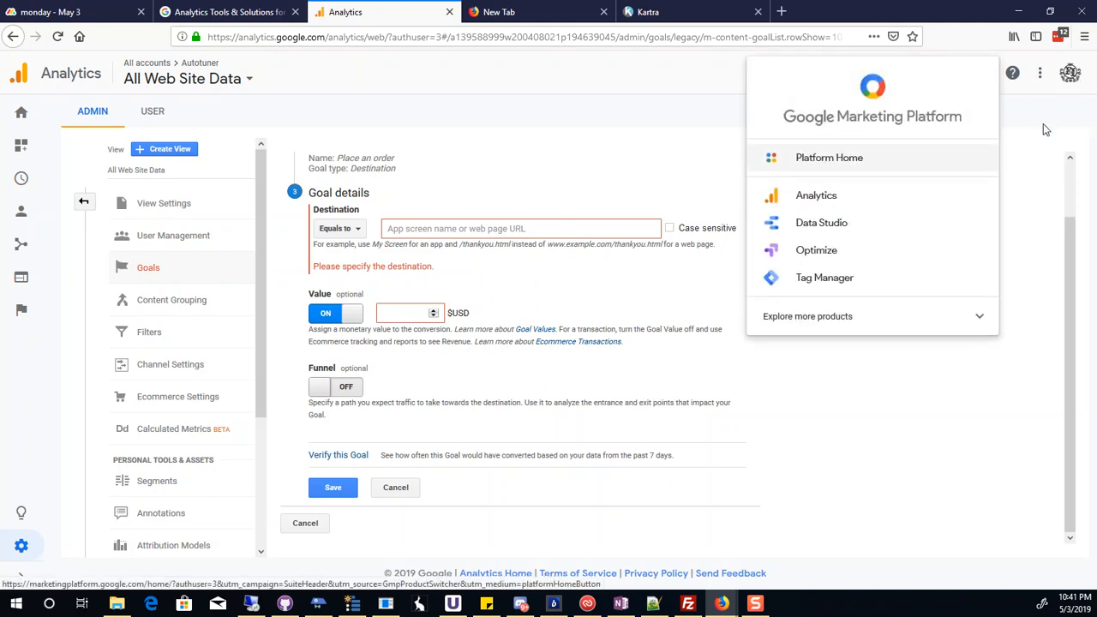
click(1069, 73)
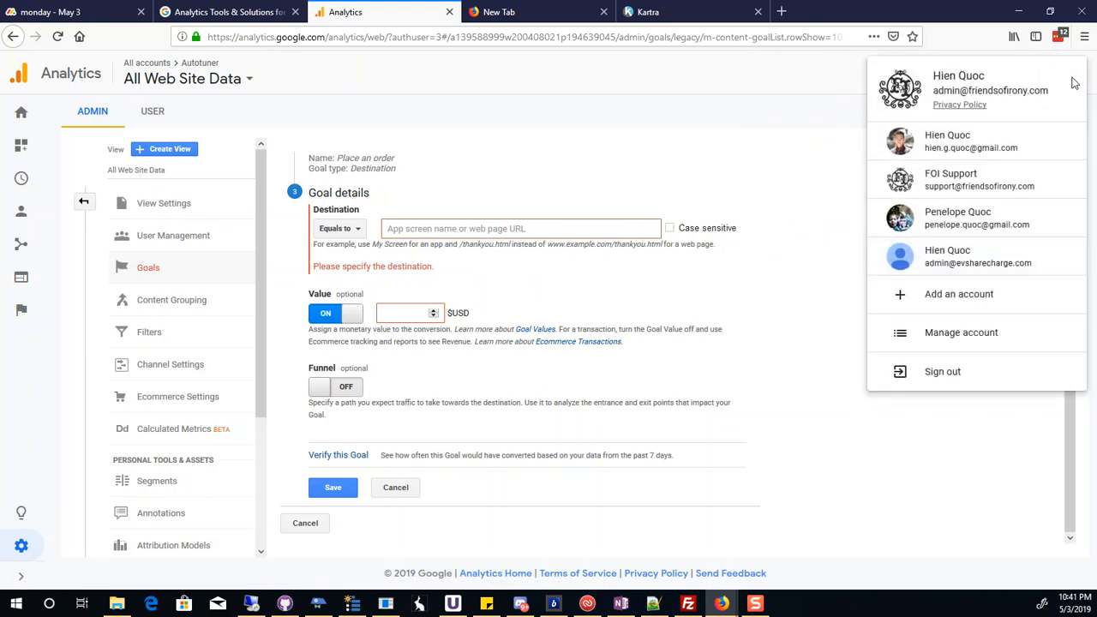
click(692, 125)
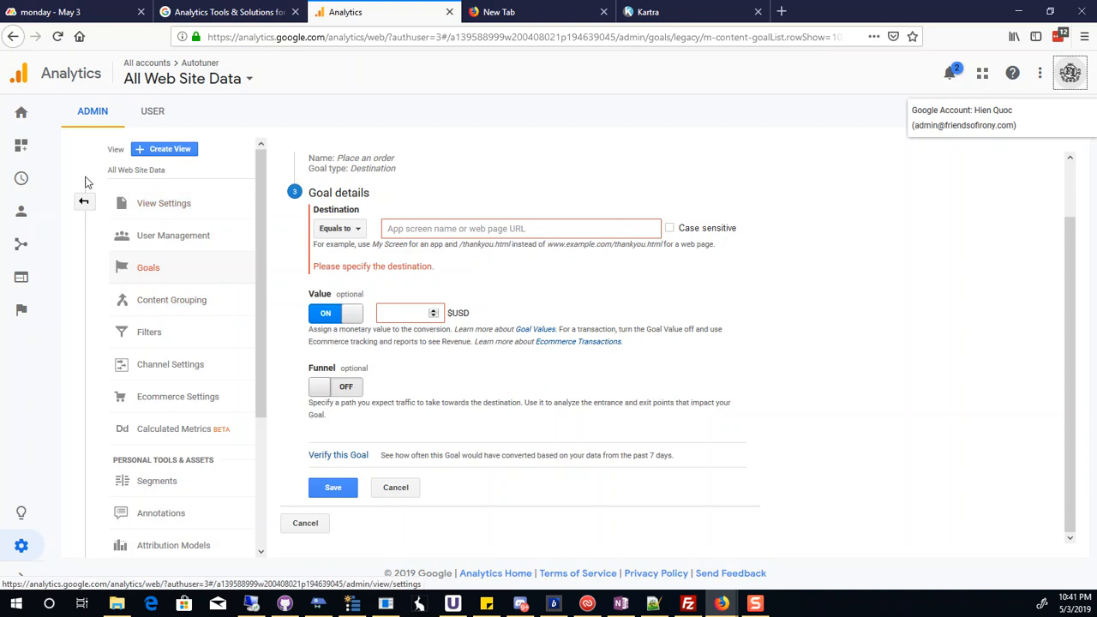
Open the Analytics home page, expand the Real-Time reports list and look over the home page's overview reports.
click(23, 119)
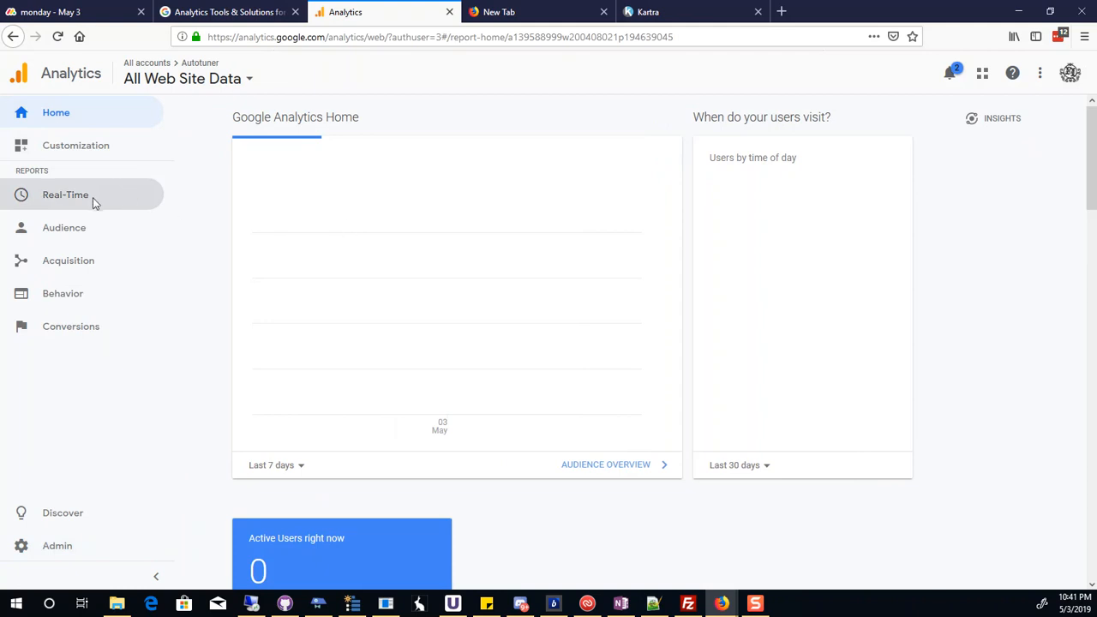
click(95, 203)
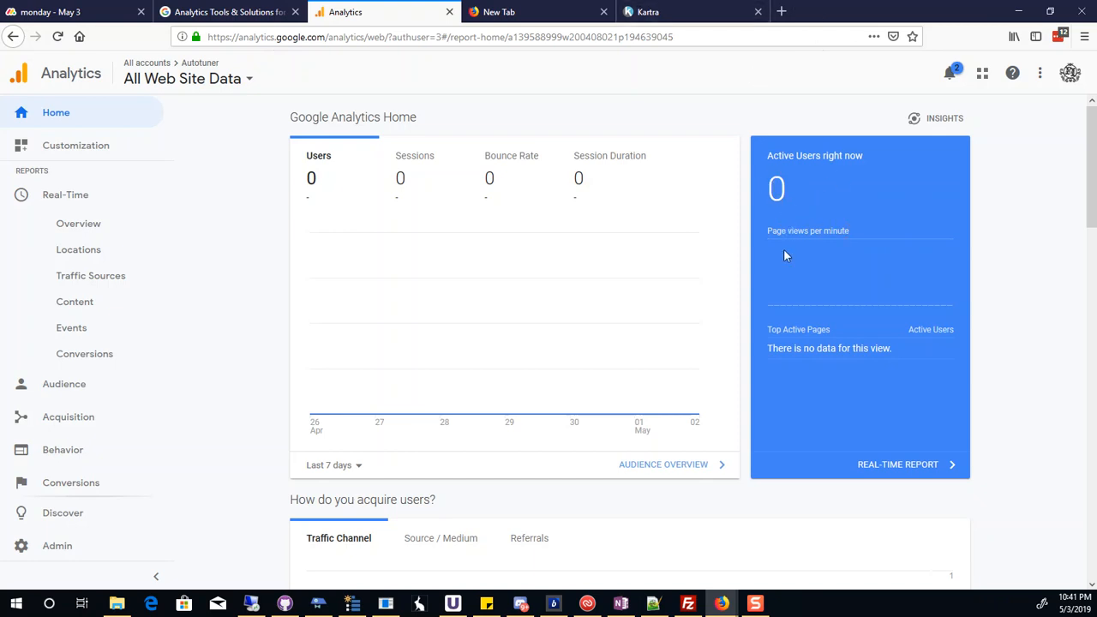
scroll(787, 283, down, 5)
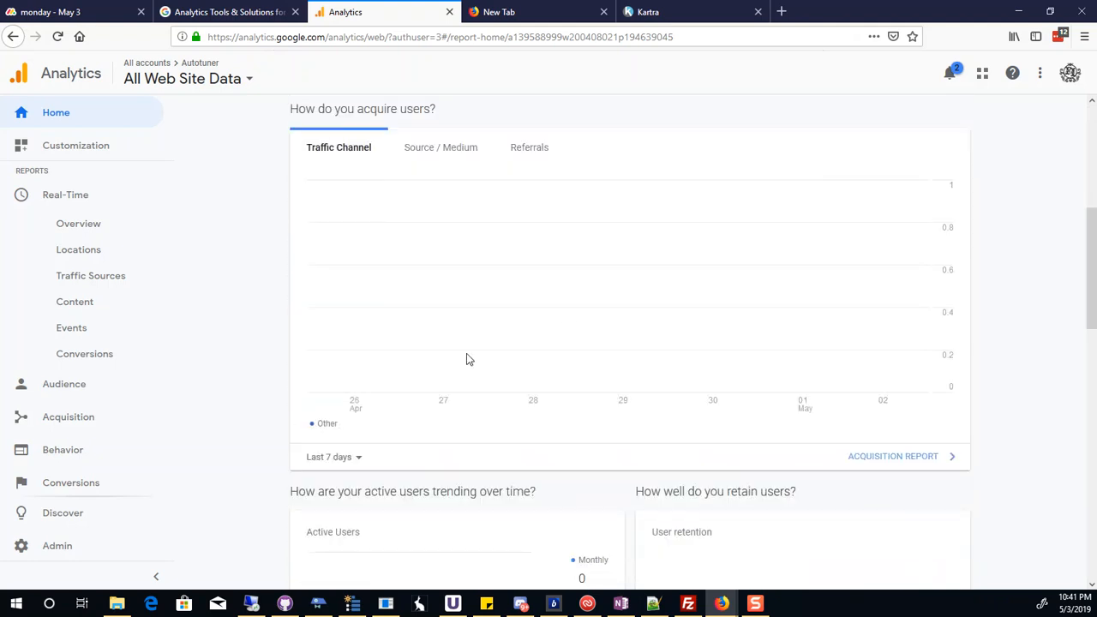
scroll(933, 375, down, 8)
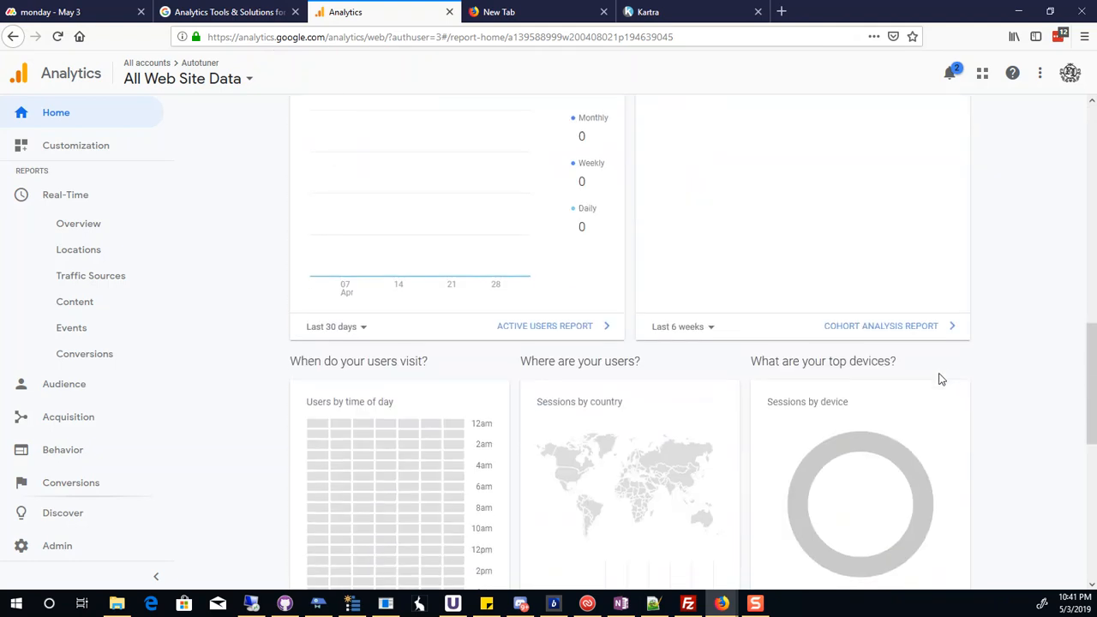
scroll(683, 505, down, 3)
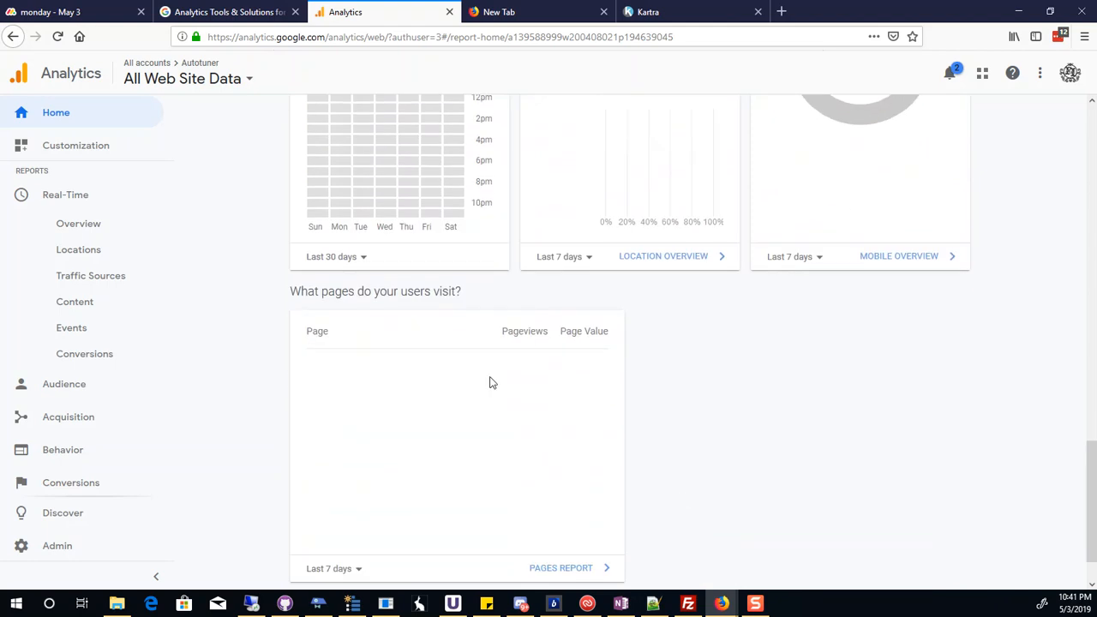
scroll(774, 477, down, 1)
scroll(770, 482, up, 12)
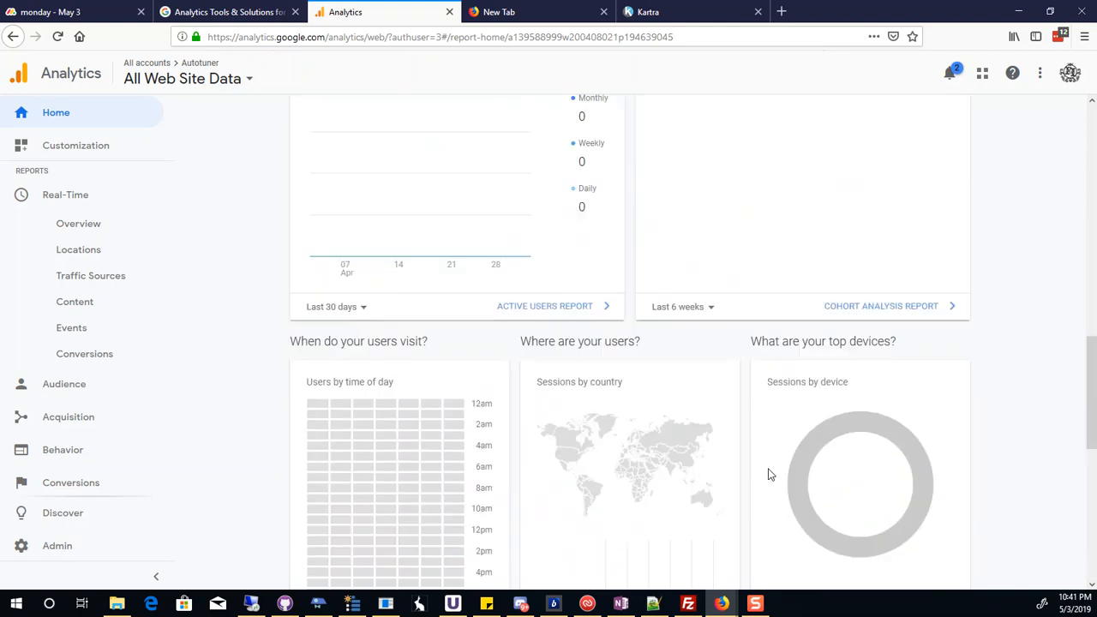